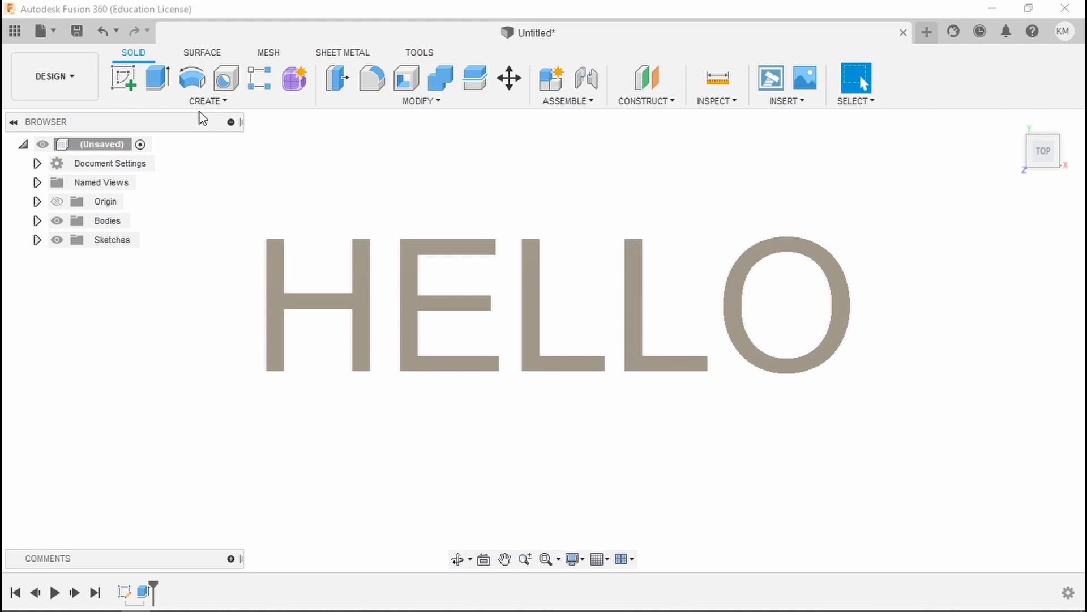
- Save the HELLO design under the name Sticker in the current project folder
{"action": "left_click", "coordinate": [15, 31]}
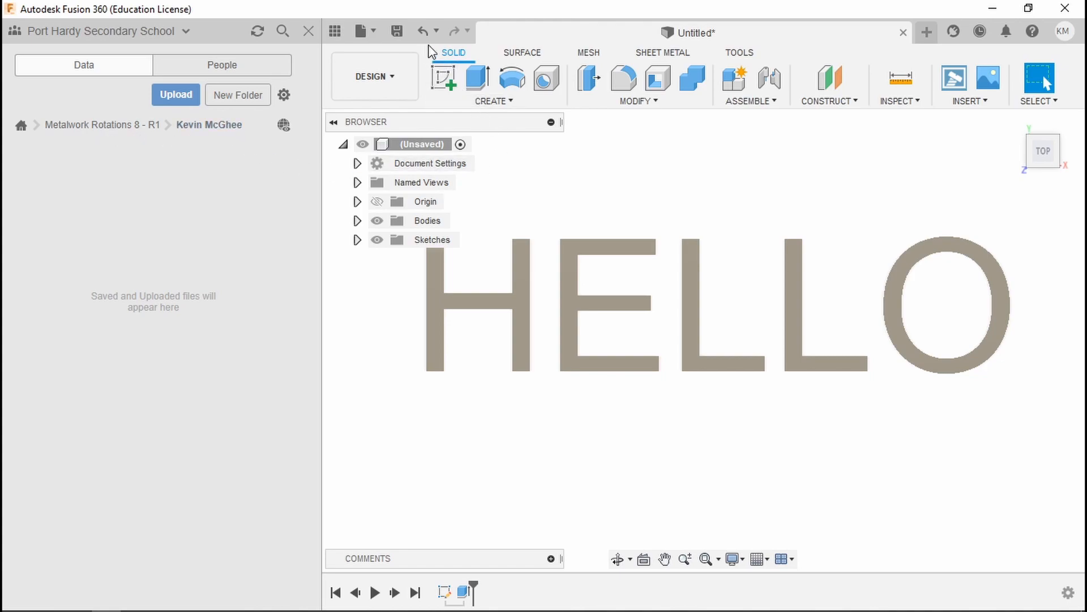
{"action": "left_click", "coordinate": [398, 32]}
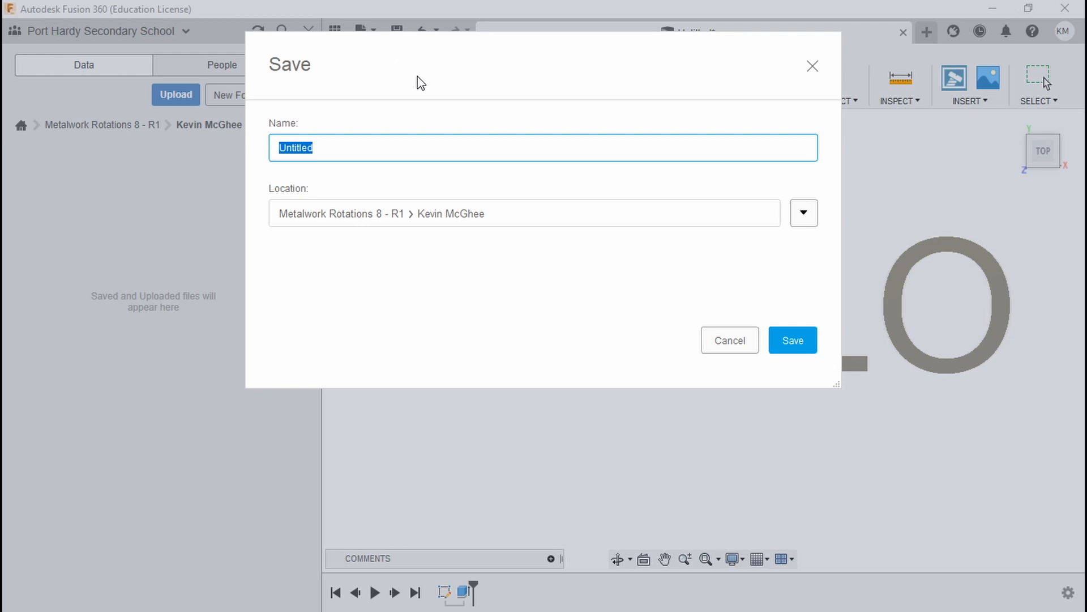
{"action": "type", "text": "Sticker"}
{"action": "left_click", "coordinate": [781, 341]}
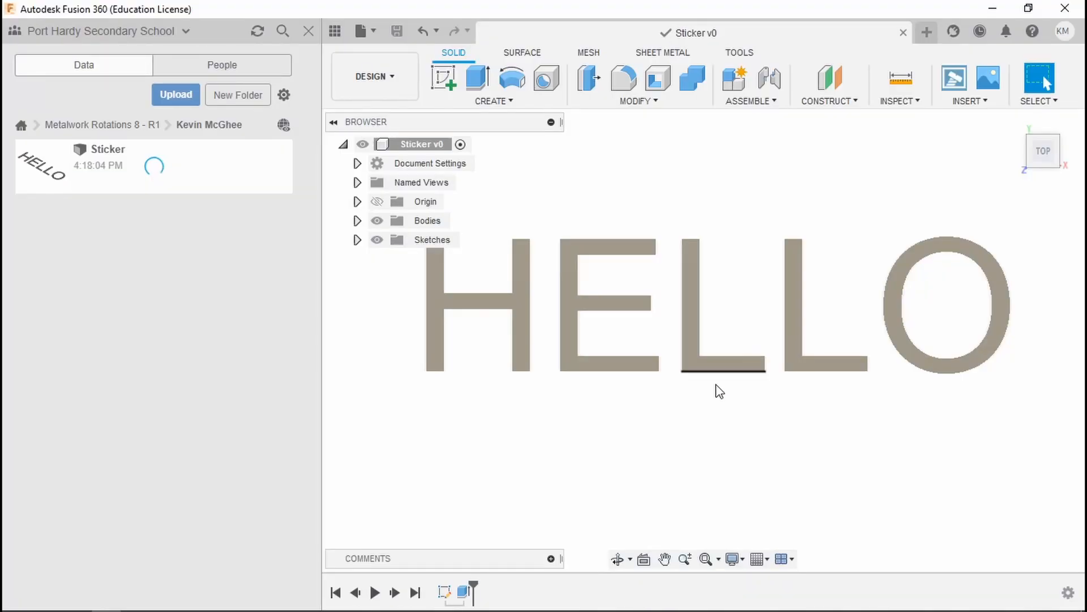
{"action": "middle_click_drag", "start_coordinate": [590, 468], "coordinate": [626, 425], "text": "shift"}
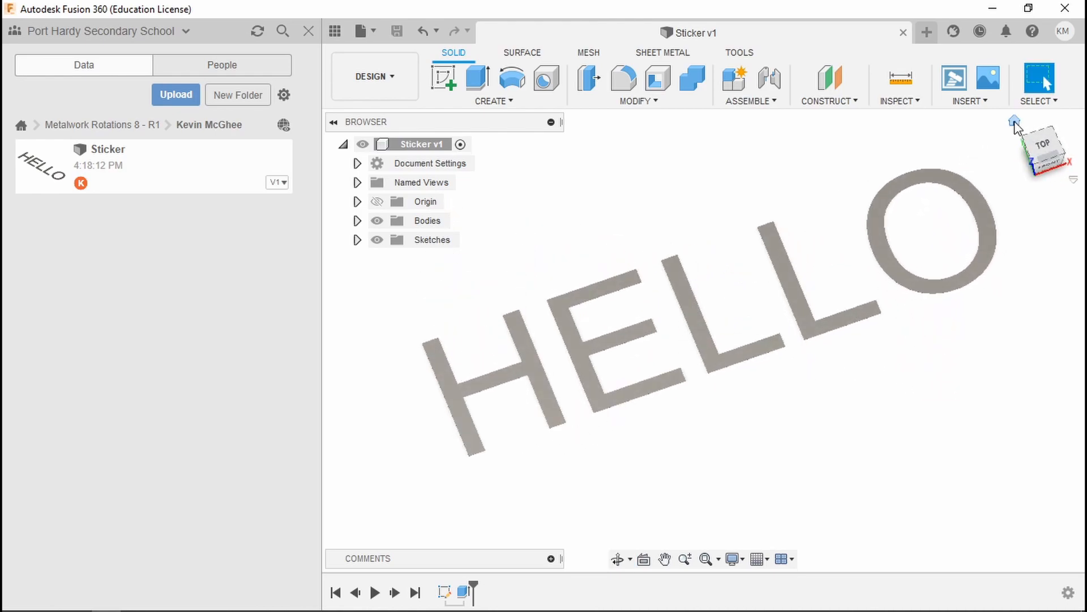
{"action": "left_click", "coordinate": [1014, 120]}
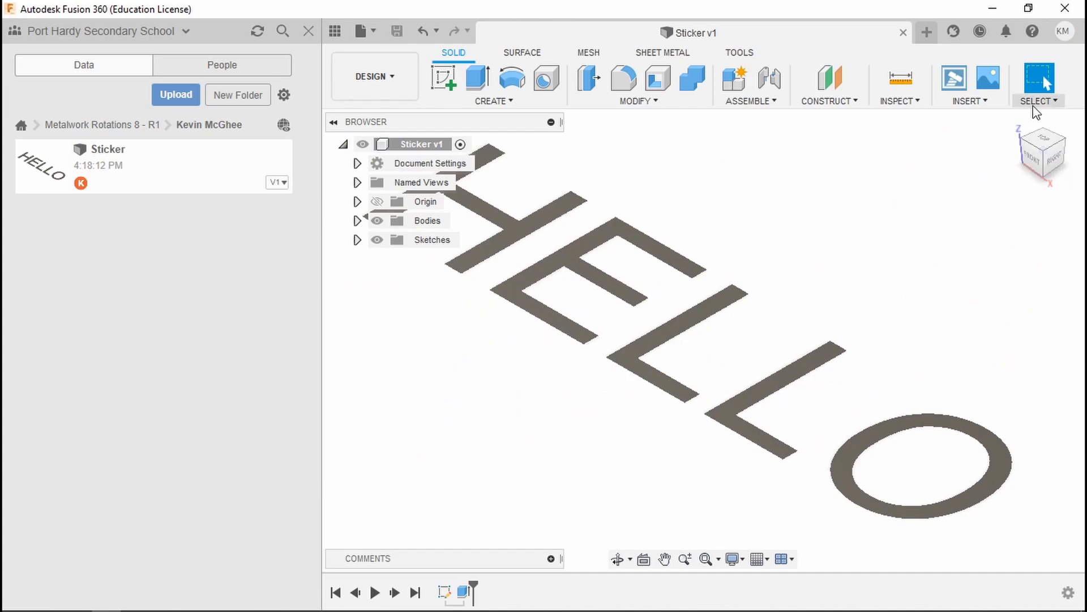
{"action": "left_click", "coordinate": [307, 30]}
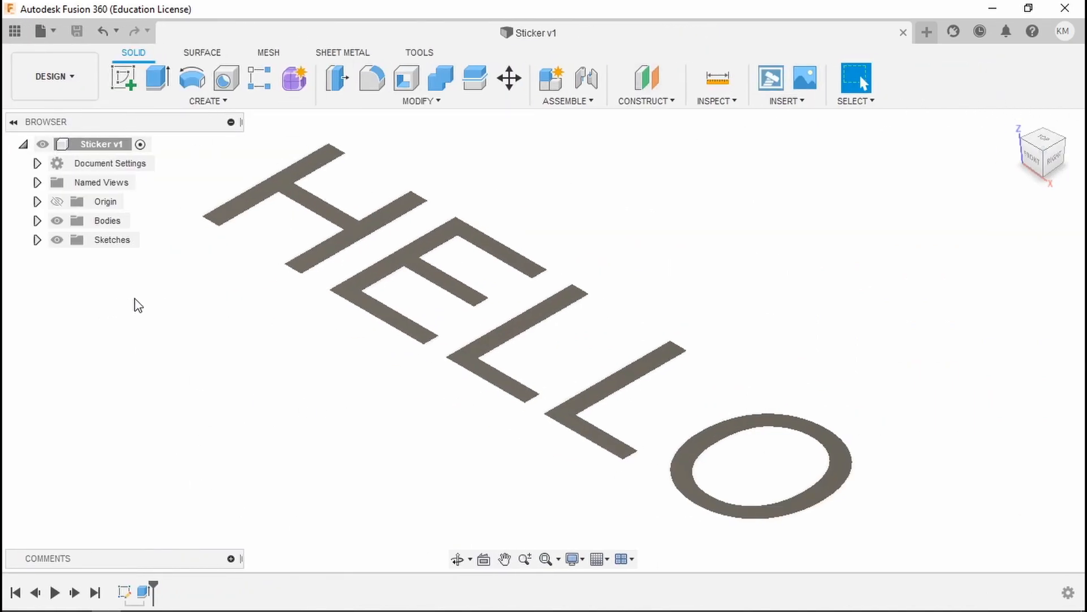
- Switch from the Design workspace to the Manufacture workspace
{"action": "left_click", "coordinate": [71, 84]}
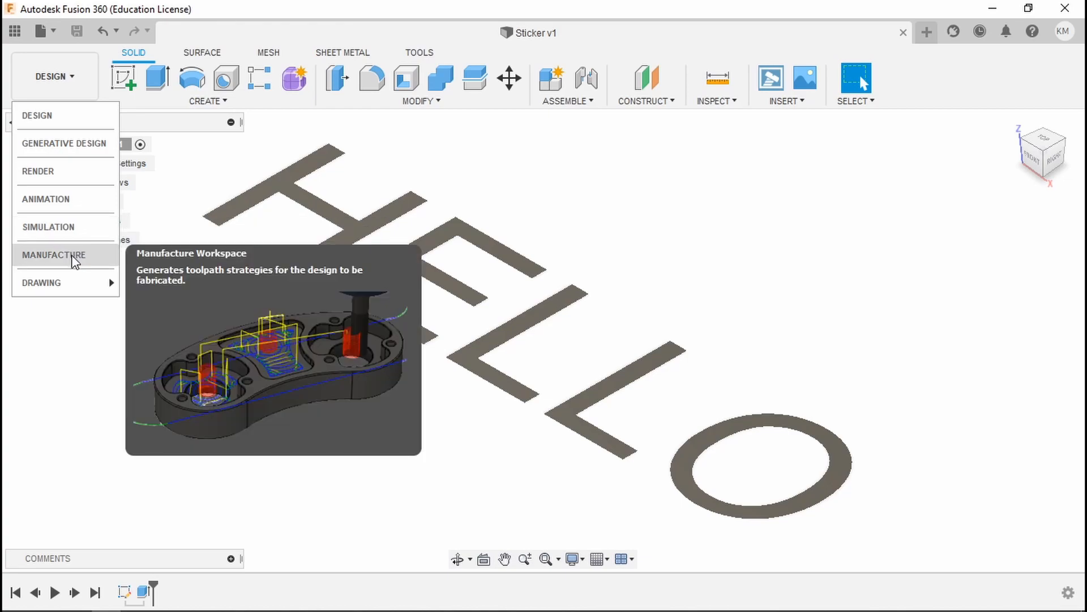
{"action": "left_click", "coordinate": [74, 259]}
{"action": "middle_click_drag", "start_coordinate": [73, 260], "coordinate": [330, 497], "text": "shift"}
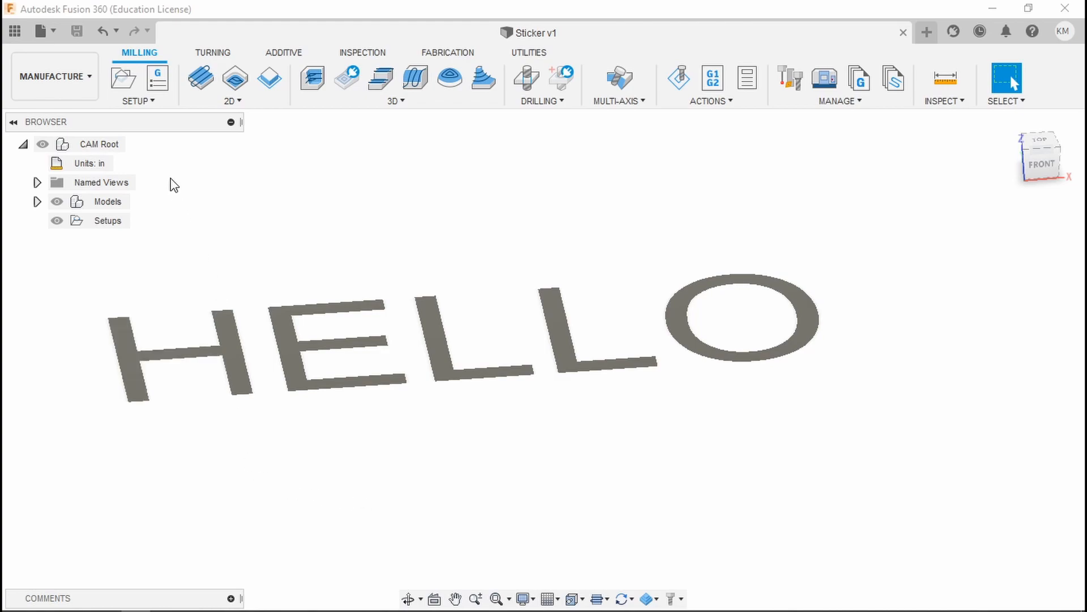
- Start a new milling setup and select all five HELLO letter bodies as its model
{"action": "left_click", "coordinate": [124, 78]}
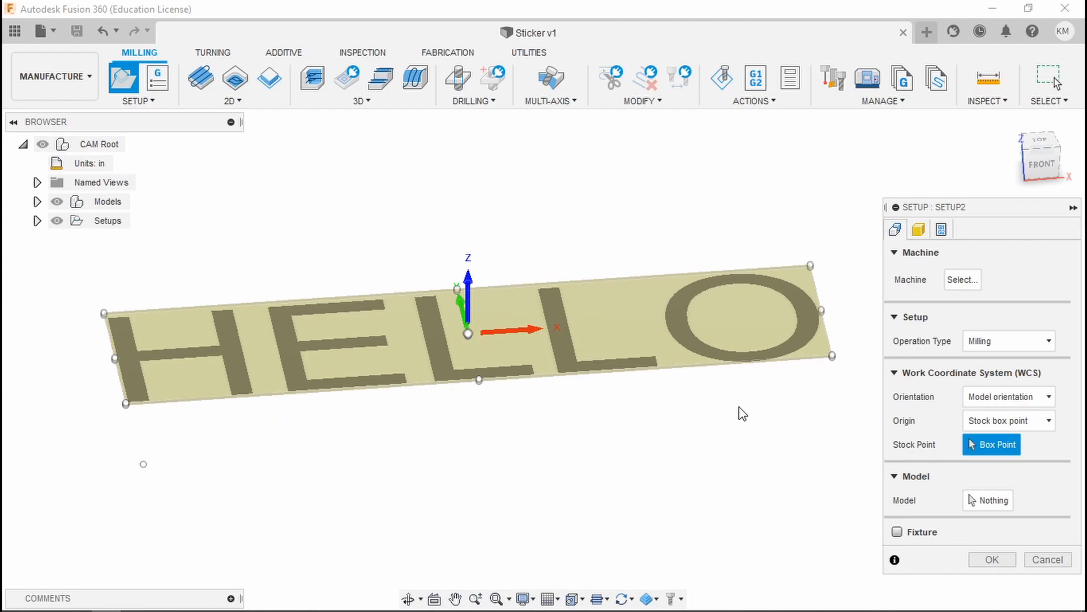
{"action": "left_click", "coordinate": [990, 504]}
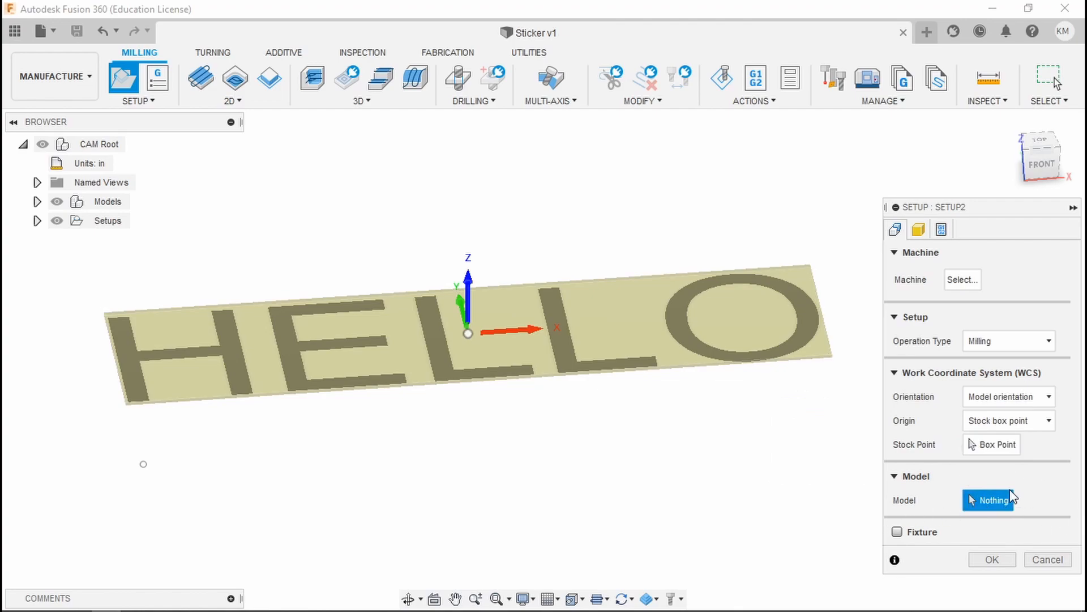
{"action": "left_click", "coordinate": [232, 365]}
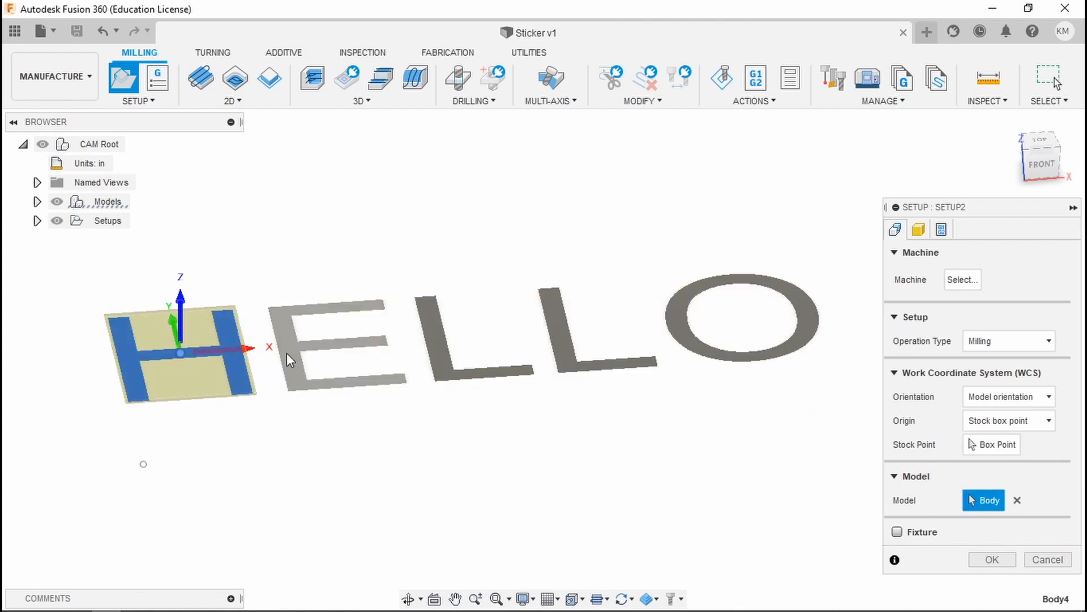
{"action": "left_click", "coordinate": [288, 353]}
{"action": "left_click", "coordinate": [435, 337]}
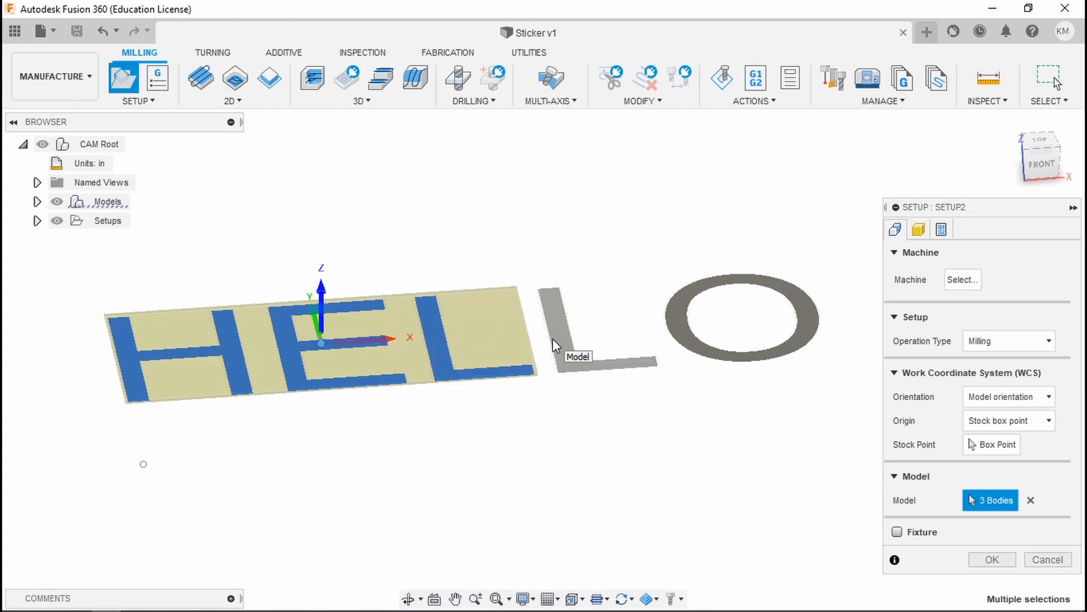
{"action": "left_click", "coordinate": [554, 340]}
{"action": "left_click", "coordinate": [684, 313]}
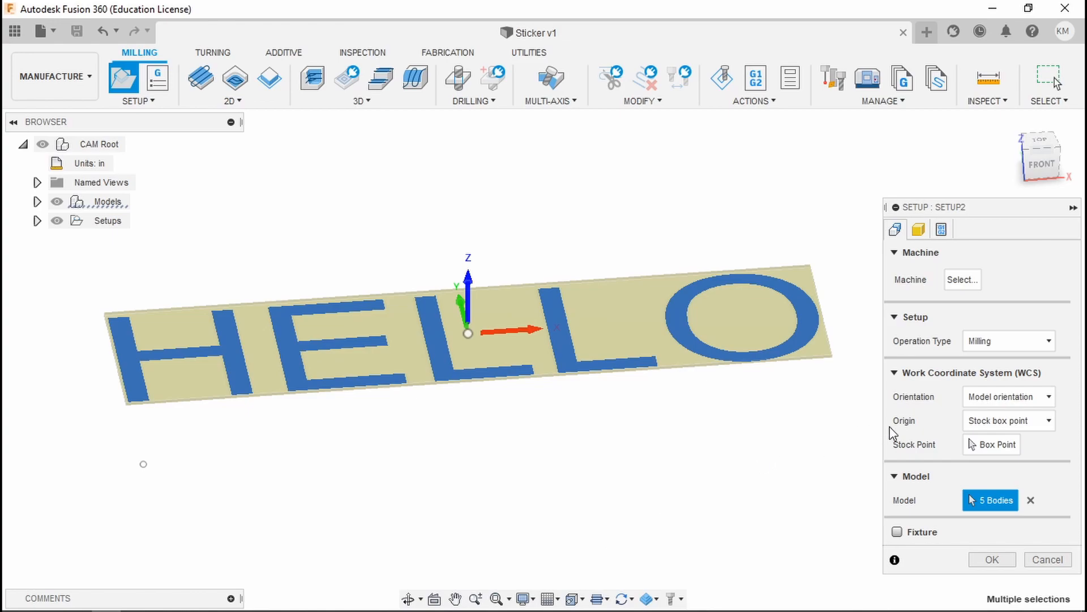
- Set the work coordinate origin to the stock box's upper front-left corner, beside the H, and accept the setup
{"action": "mouse_move", "coordinate": [987, 379]}
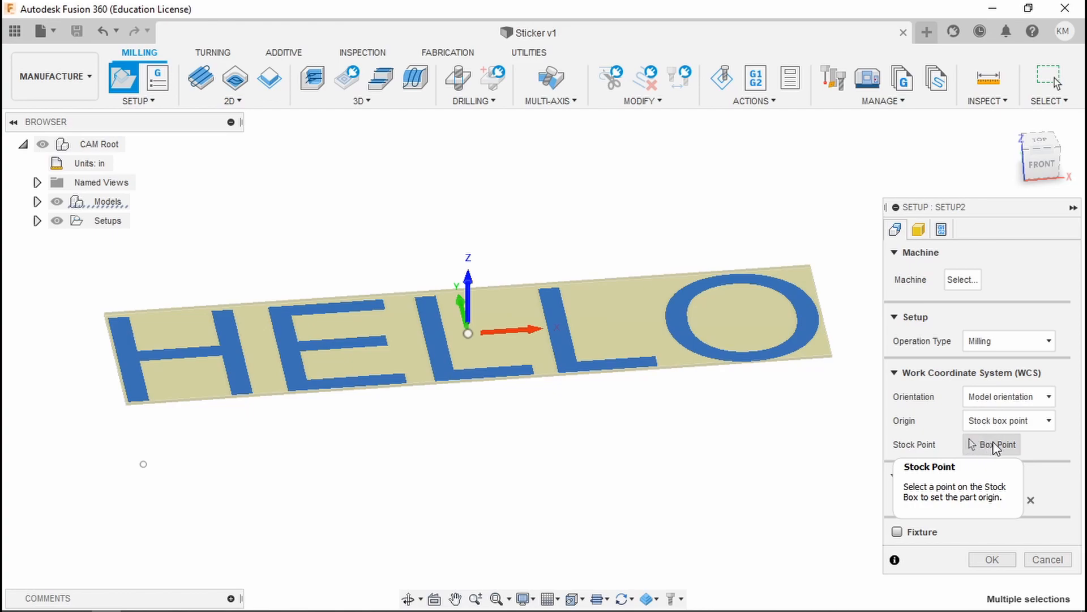
{"action": "left_click", "coordinate": [994, 444]}
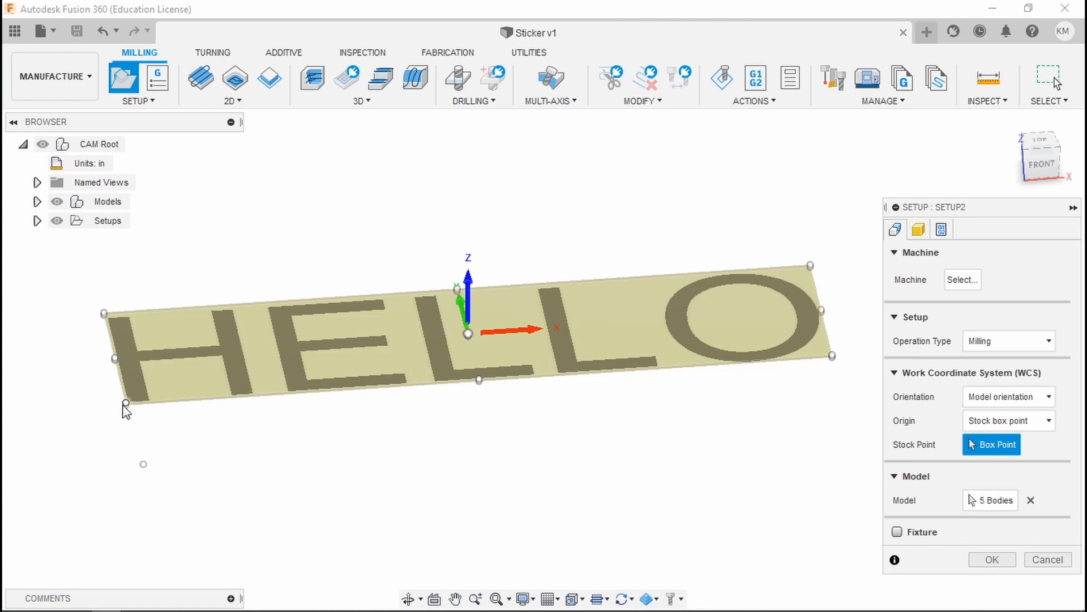
{"action": "scroll", "coordinate": [129, 409], "scroll_direction": "up", "scroll_amount": 10}
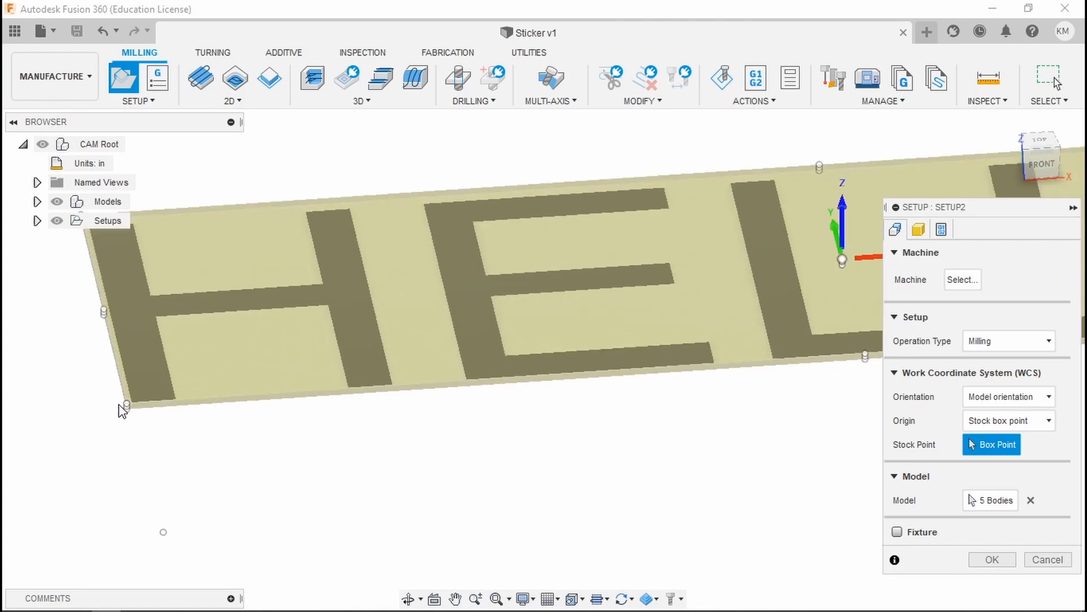
{"action": "scroll", "coordinate": [126, 411], "scroll_direction": "up", "scroll_amount": 3}
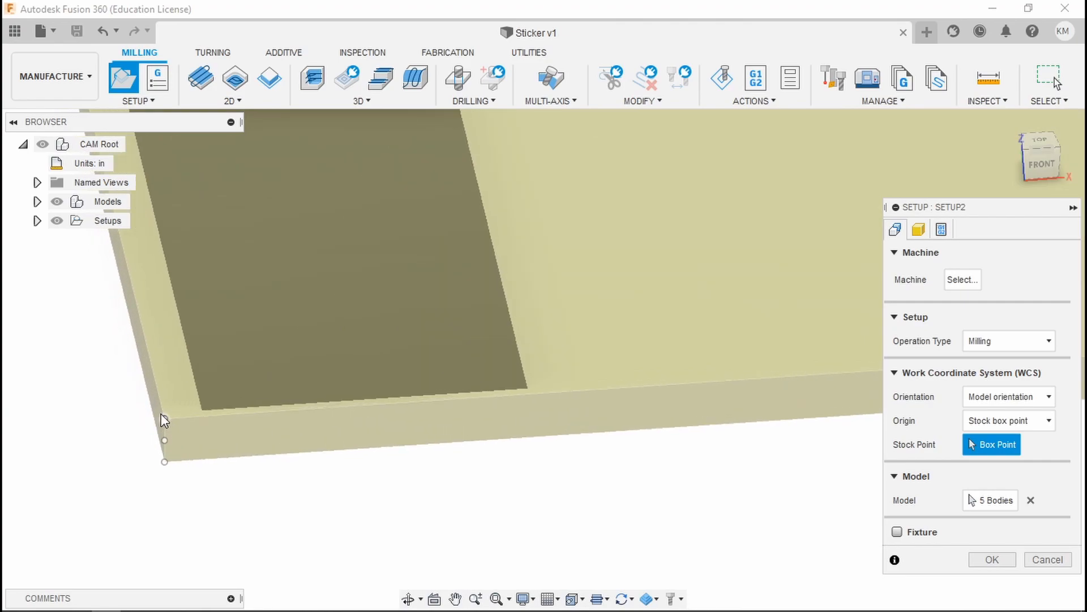
{"action": "left_click", "coordinate": [164, 420]}
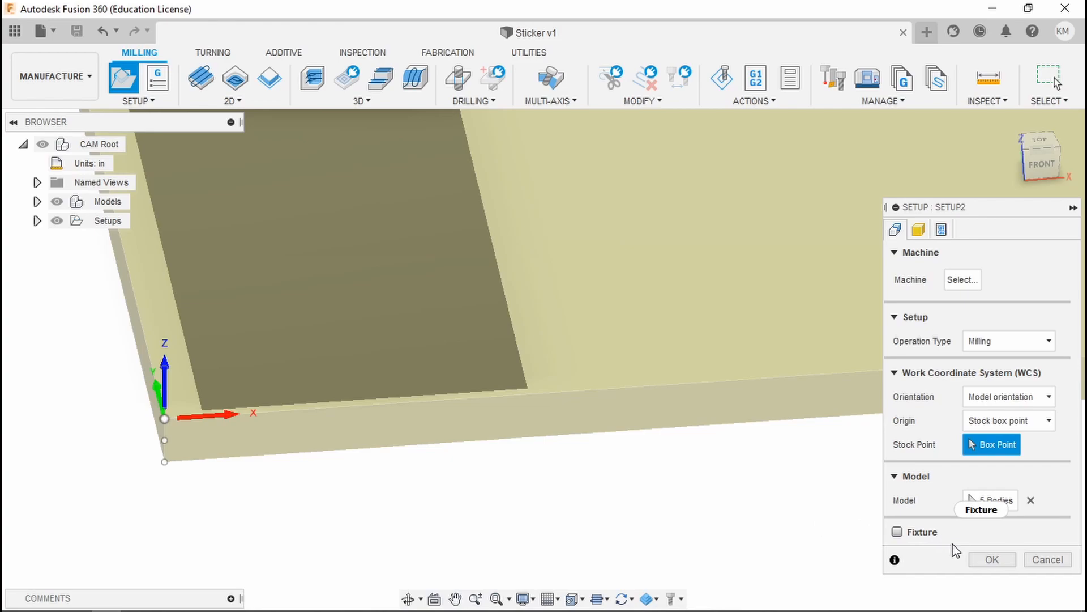
{"action": "left_click", "coordinate": [991, 559]}
{"action": "scroll", "coordinate": [619, 445], "scroll_direction": "down", "scroll_amount": 8}
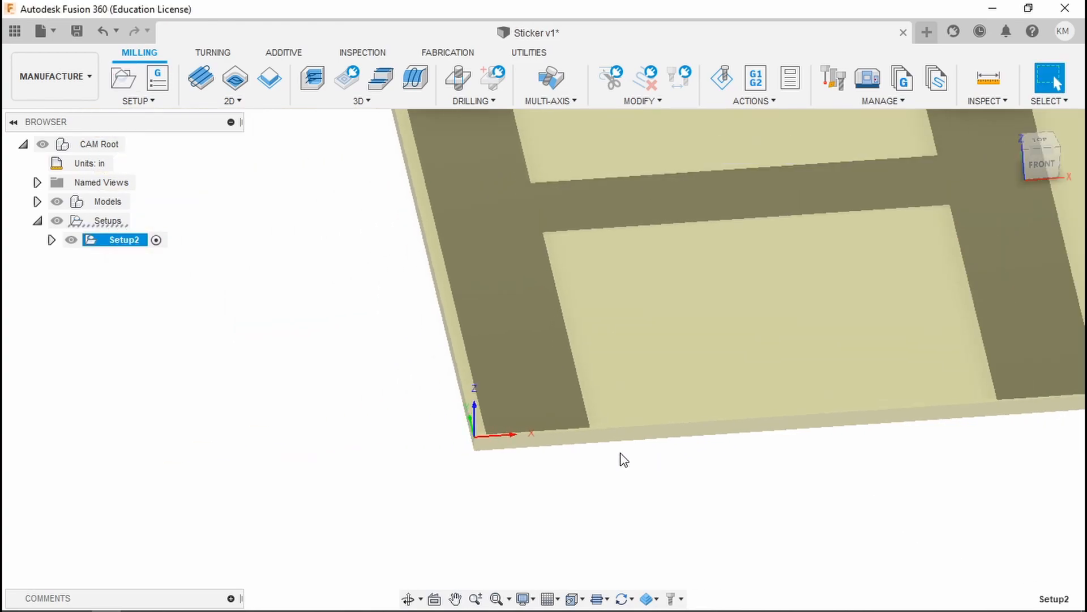
{"action": "scroll", "coordinate": [406, 513], "scroll_direction": "down", "scroll_amount": 5}
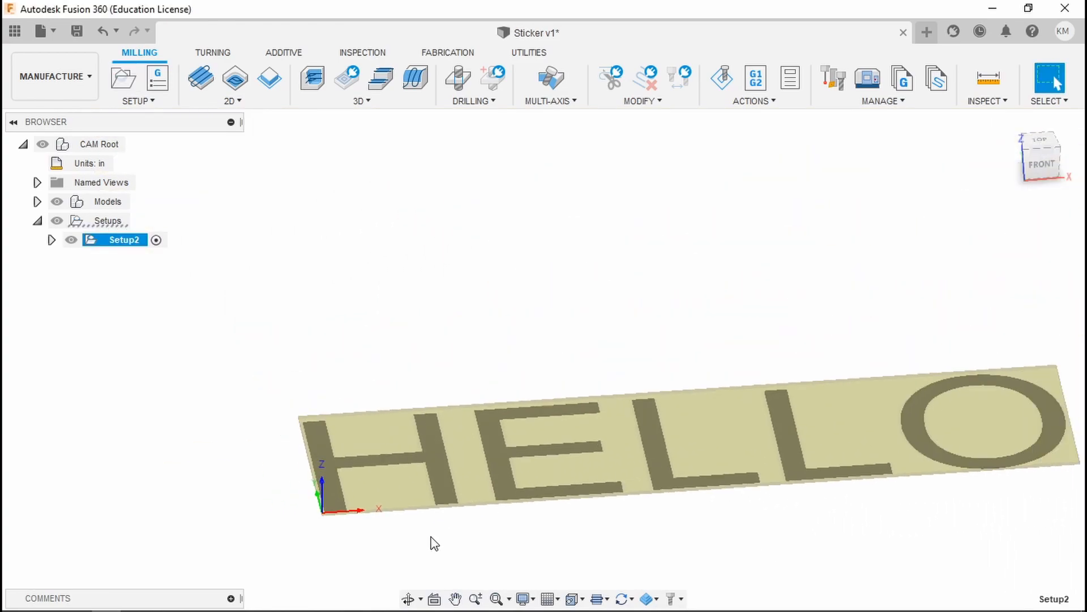
{"action": "middle_click_drag", "start_coordinate": [624, 466], "coordinate": [600, 223]}
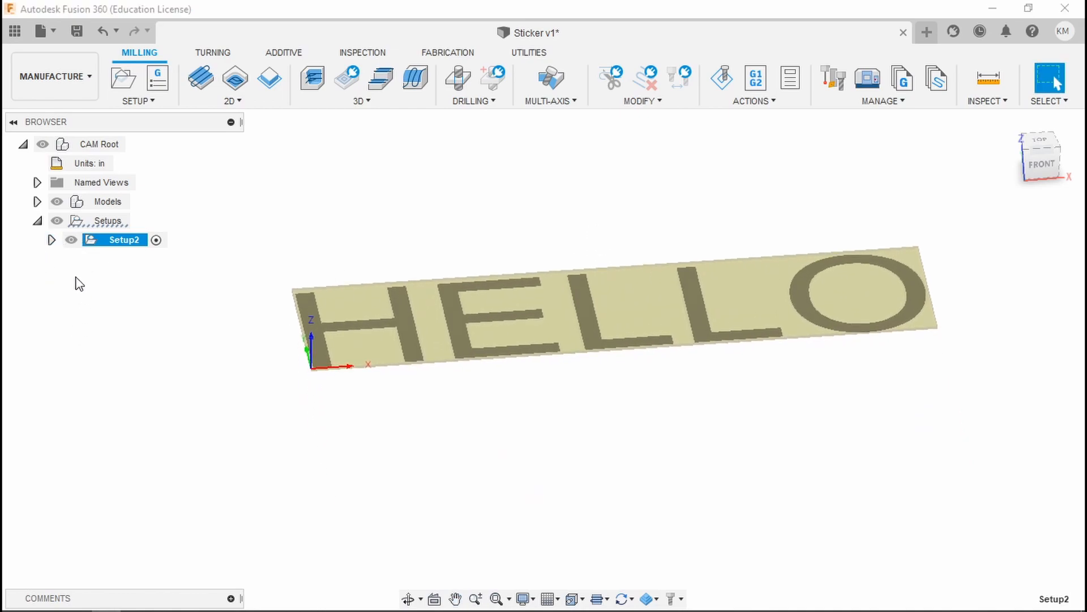
{"action": "left_click", "coordinate": [52, 241]}
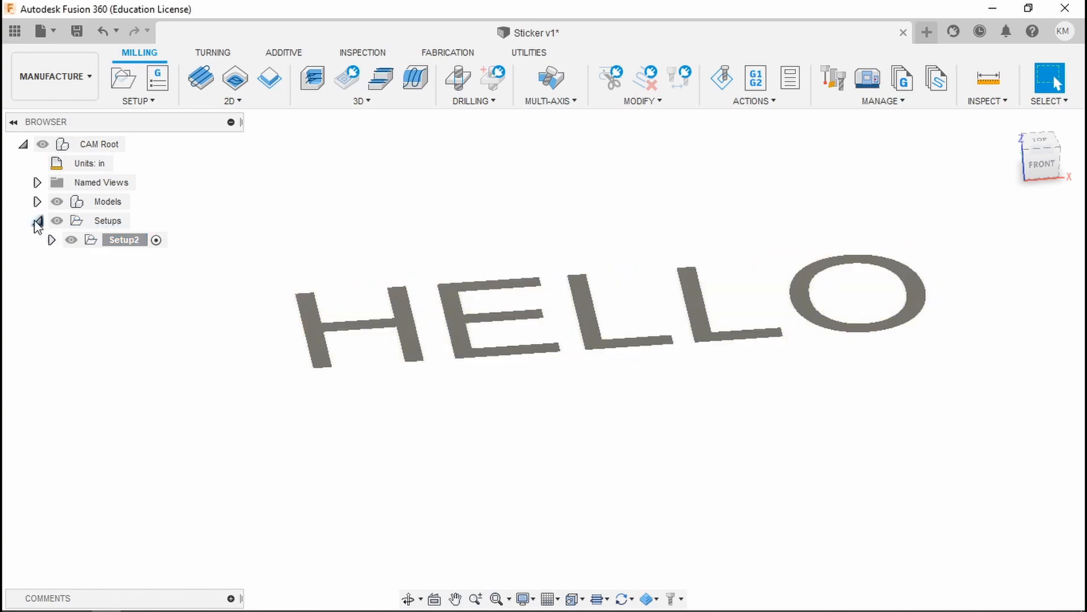
{"action": "left_click", "coordinate": [37, 221]}
{"action": "left_click", "coordinate": [37, 222]}
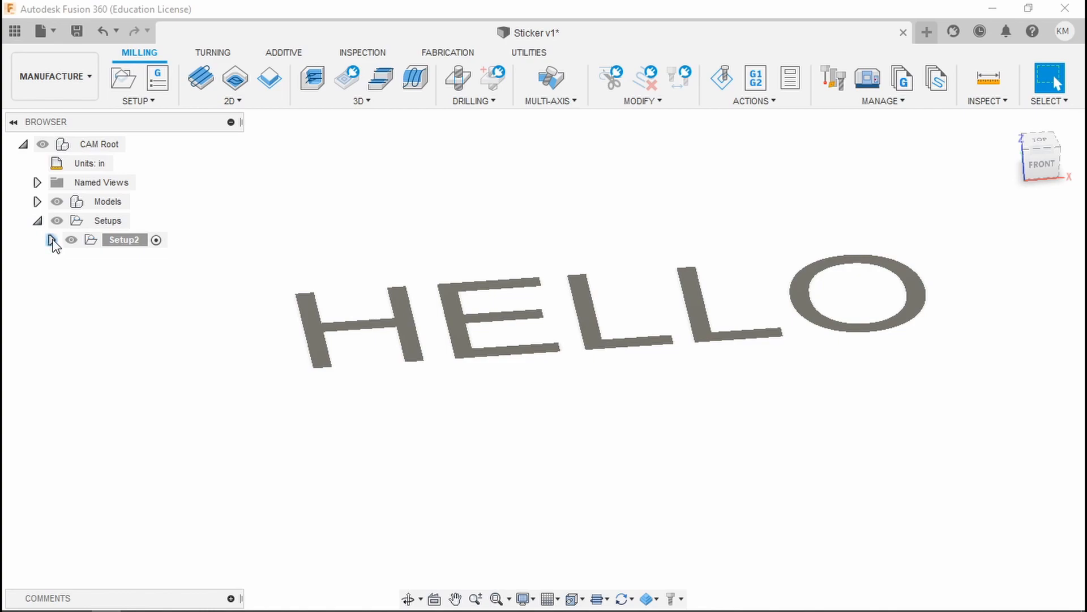
- Open the template library to create an operation from a template in Setup2
{"action": "left_click", "coordinate": [105, 243]}
{"action": "right_click", "coordinate": [127, 250]}
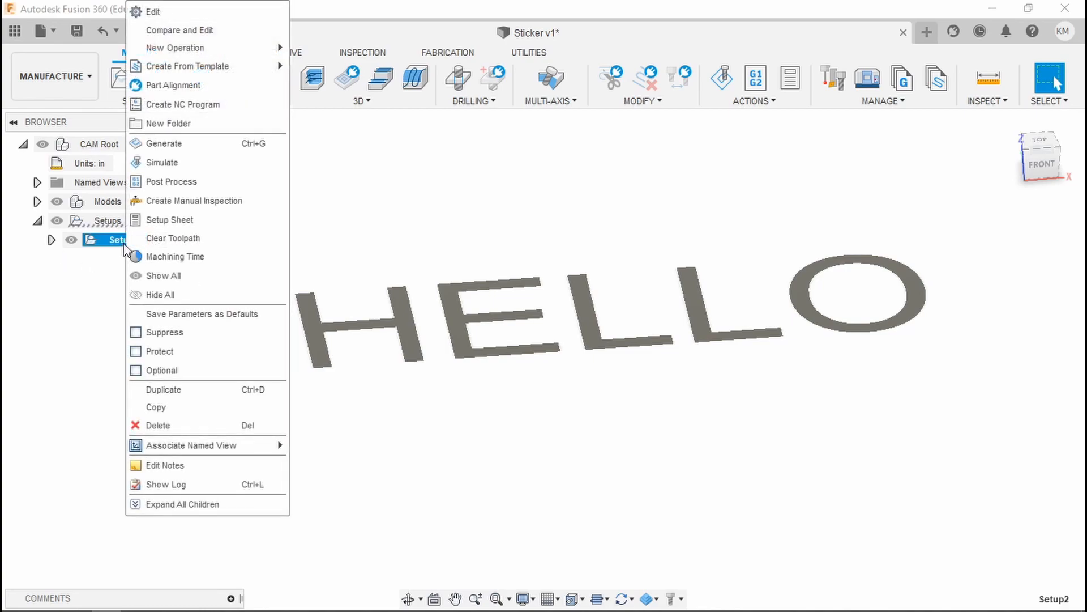
{"action": "mouse_move", "coordinate": [256, 72]}
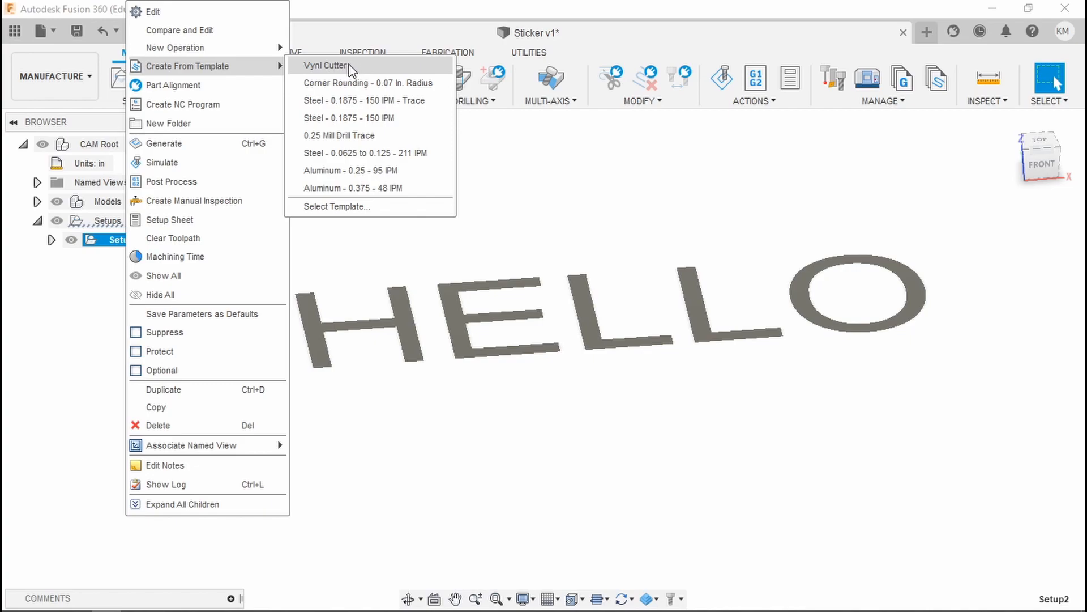
{"action": "left_click", "coordinate": [334, 208]}
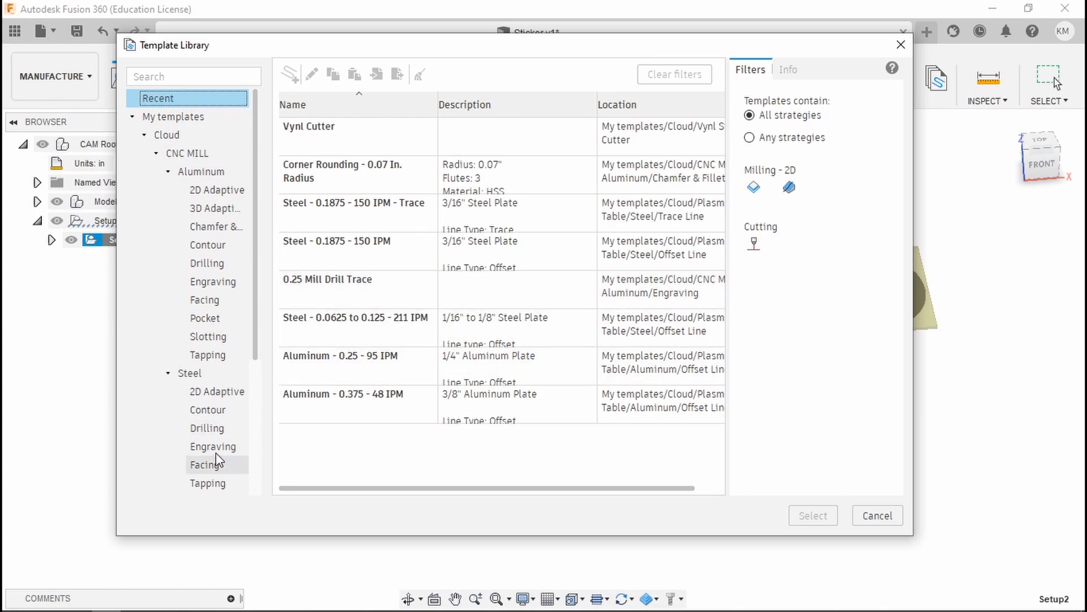
- Add the Vynl Cutter template from the cloud folder Vynl Sign Cutter to Setup2
{"action": "scroll", "coordinate": [204, 298], "scroll_direction": "down", "scroll_amount": 4}
{"action": "scroll", "coordinate": [181, 299], "scroll_direction": "up", "scroll_amount": 5}
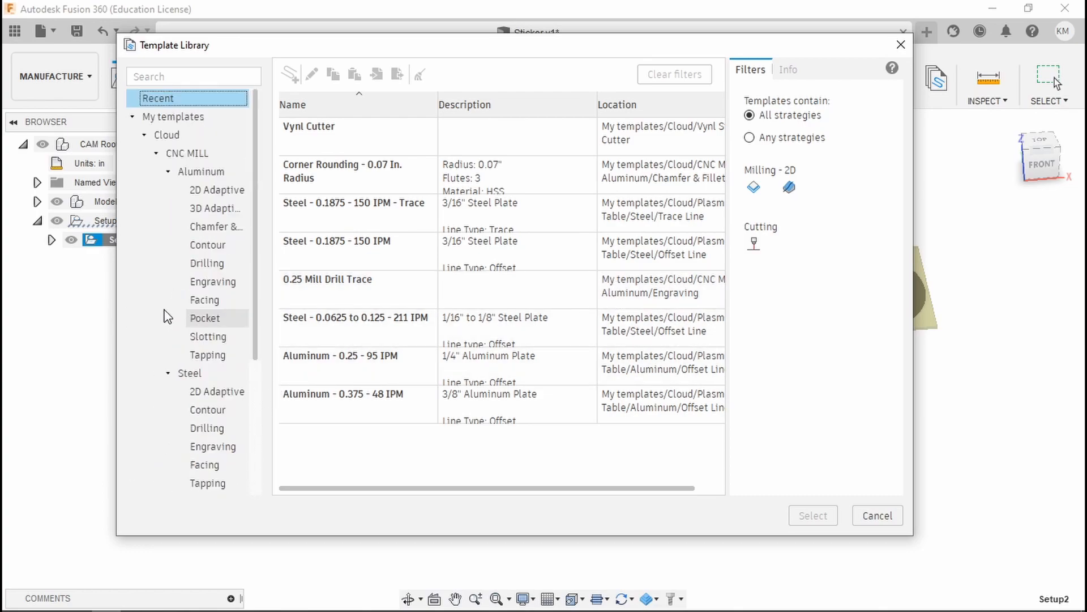
{"action": "left_click", "coordinate": [166, 136]}
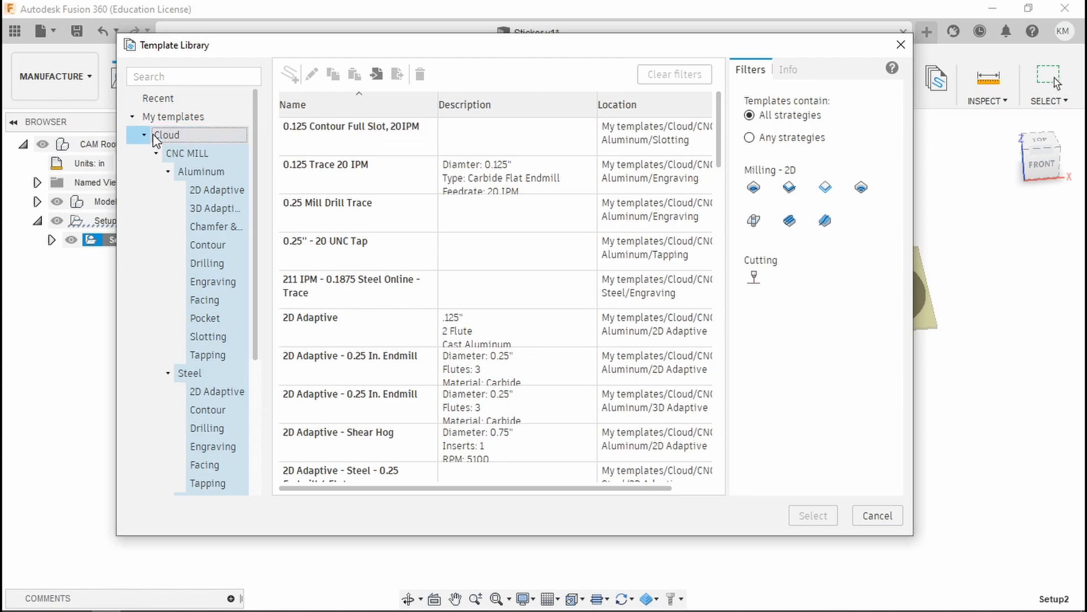
{"action": "left_click", "coordinate": [146, 135]}
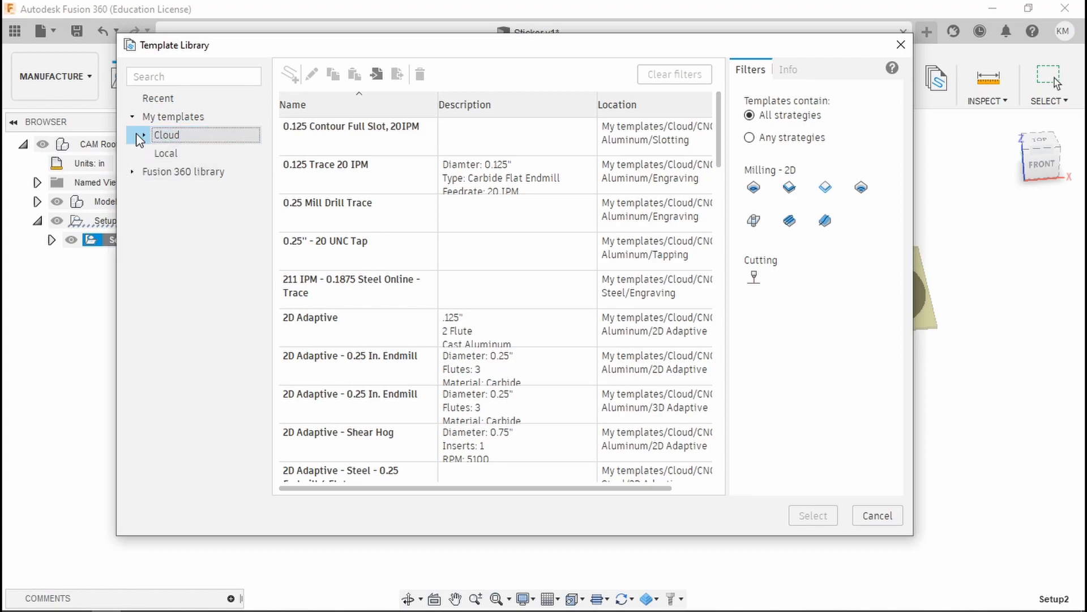
{"action": "left_click", "coordinate": [144, 134]}
{"action": "scroll", "coordinate": [202, 172], "scroll_direction": "down", "scroll_amount": 4}
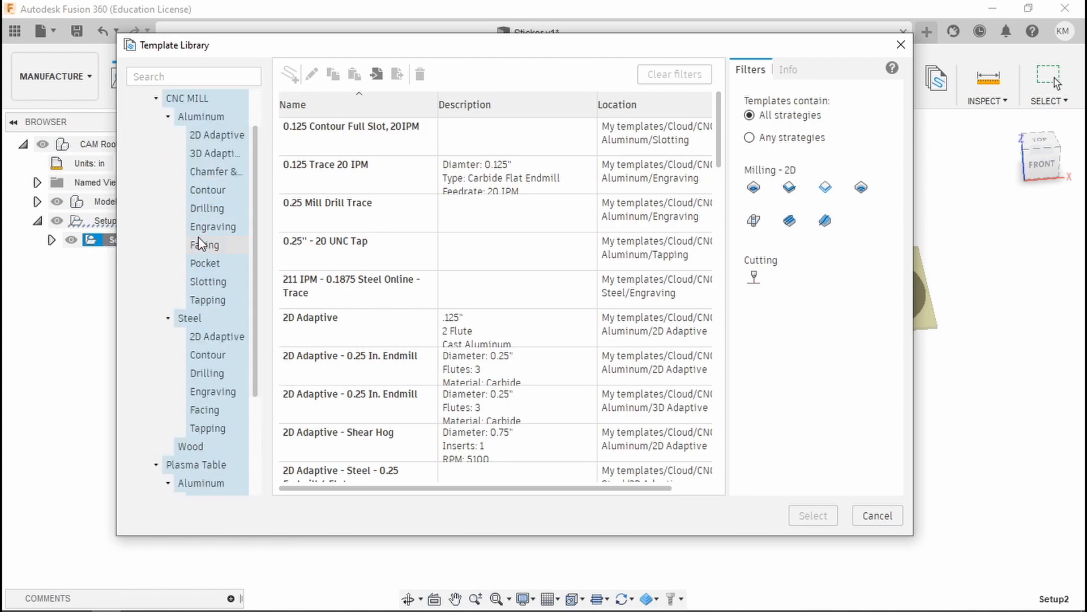
{"action": "left_click", "coordinate": [192, 448]}
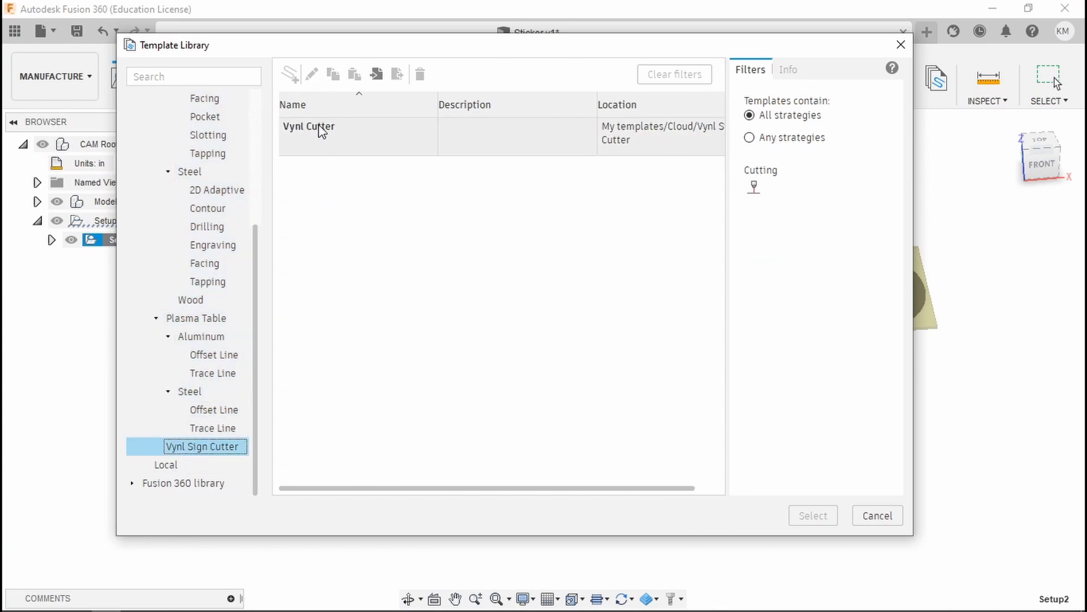
{"action": "left_click", "coordinate": [354, 130]}
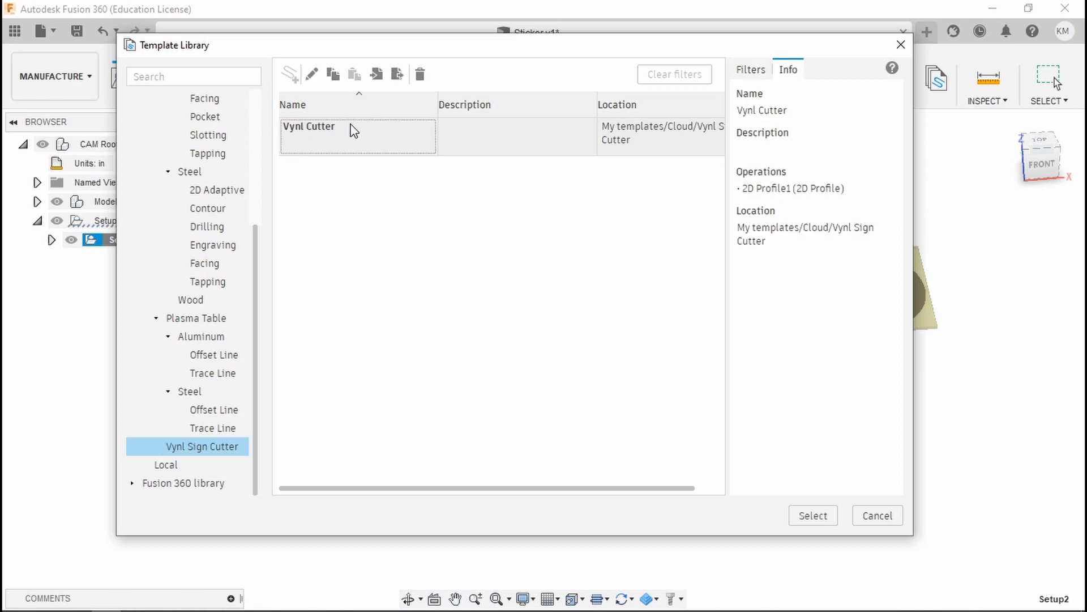
{"action": "left_click", "coordinate": [821, 516]}
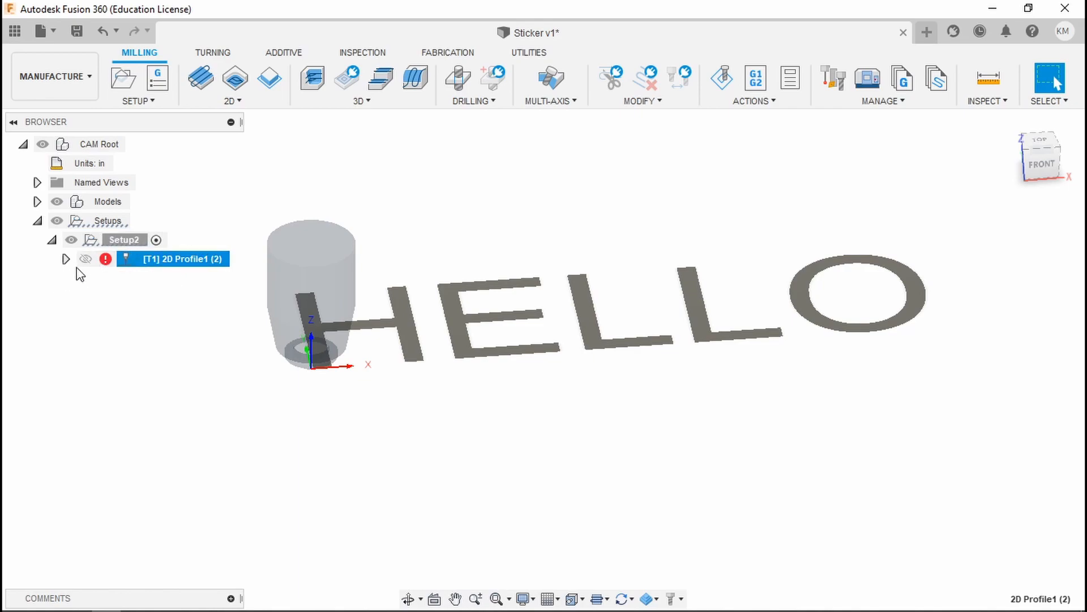
- Open the 2D Profile operation under Setup2 for editing and bring up its contour geometry settings
{"action": "mouse_move", "coordinate": [107, 260]}
{"action": "right_click", "coordinate": [165, 262]}
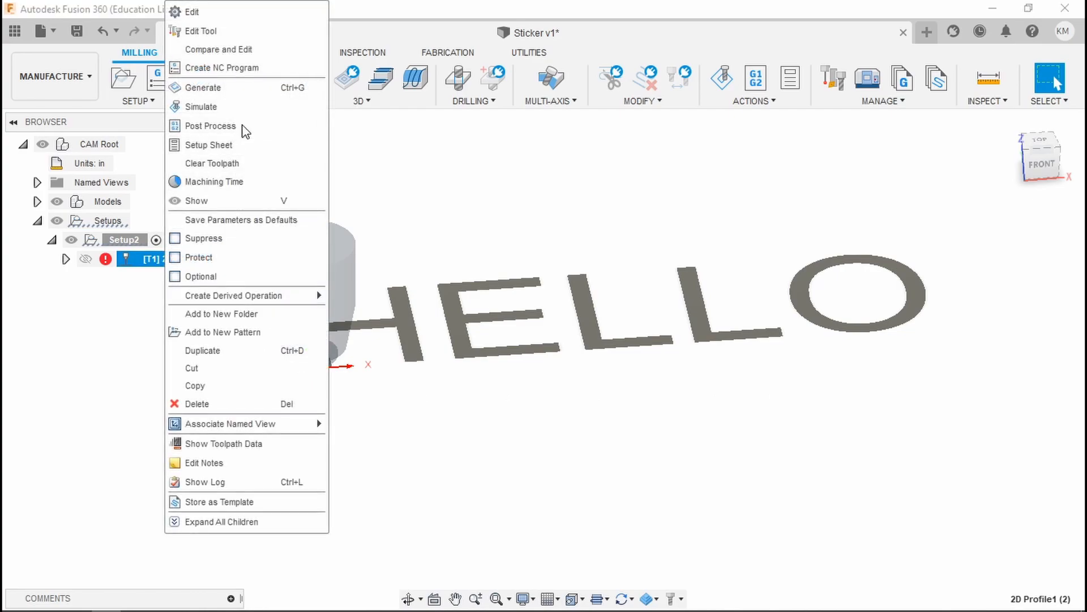
{"action": "left_click", "coordinate": [240, 12]}
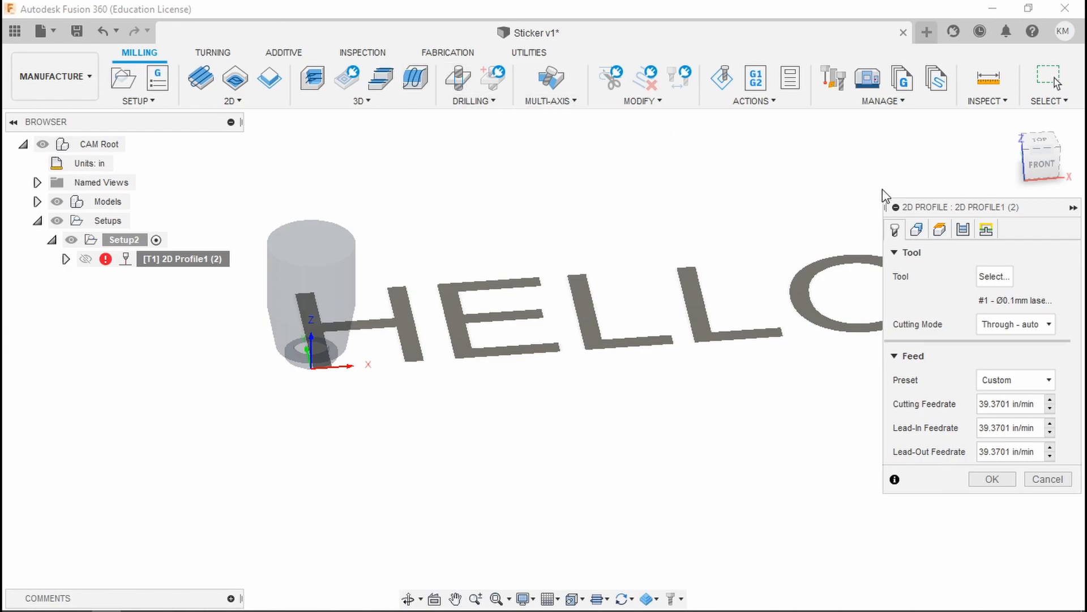
{"action": "left_click", "coordinate": [916, 230]}
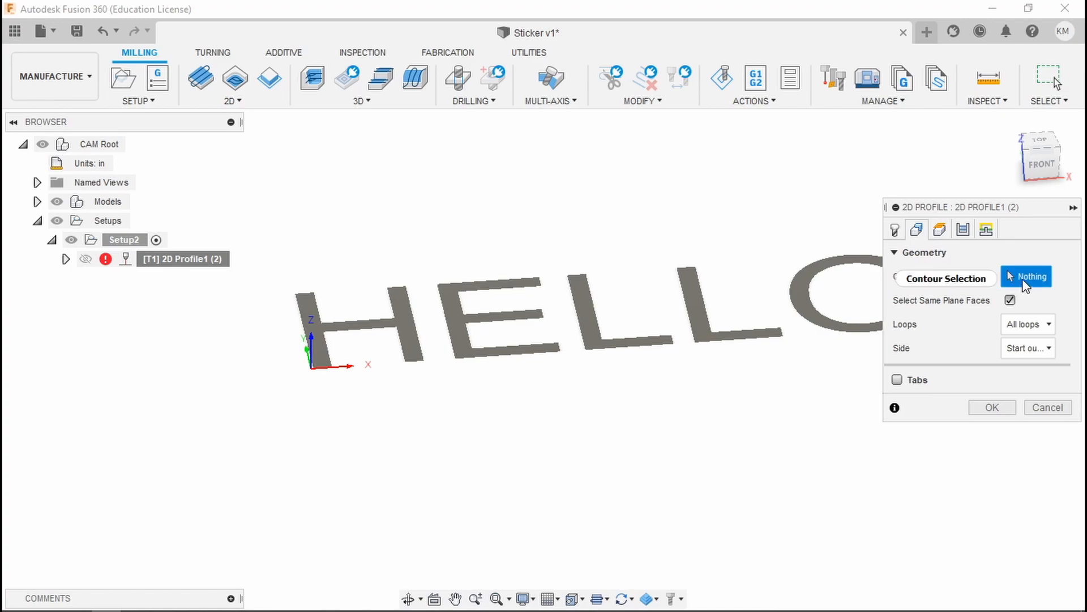
{"action": "mouse_move", "coordinate": [1028, 281]}
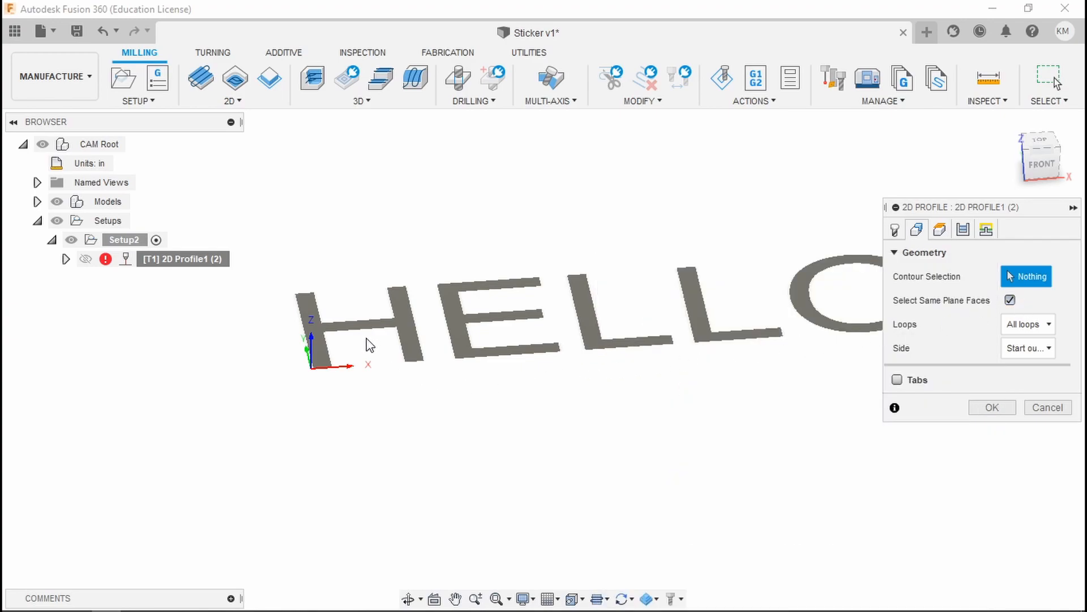
{"action": "scroll", "coordinate": [414, 325], "scroll_direction": "up", "scroll_amount": 5}
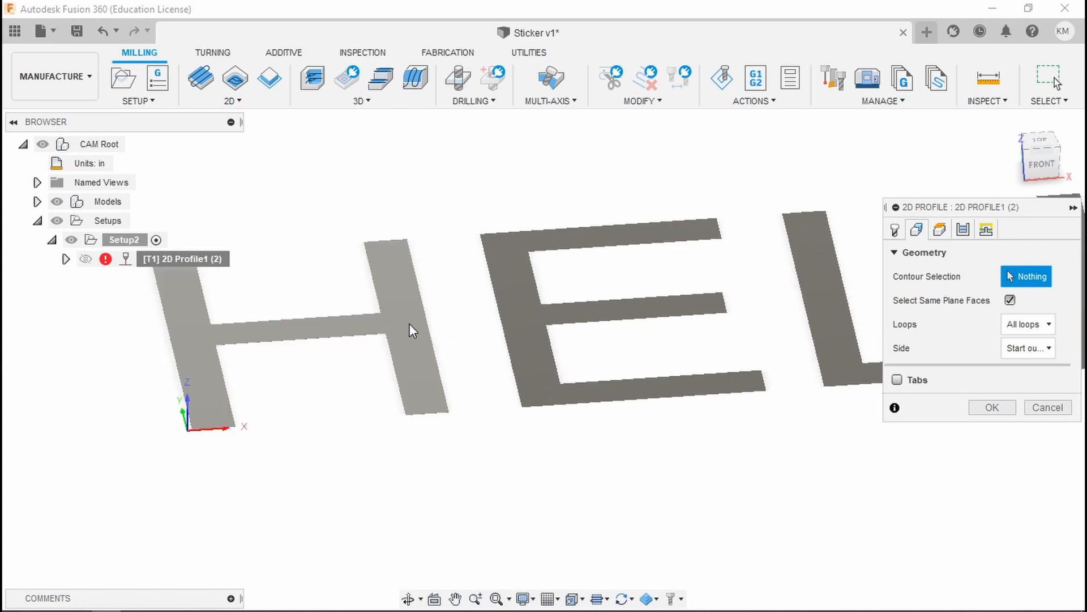
- Try selecting the contours of all same-plane letters through the H face, and clear the selection
{"action": "left_click", "coordinate": [409, 325]}
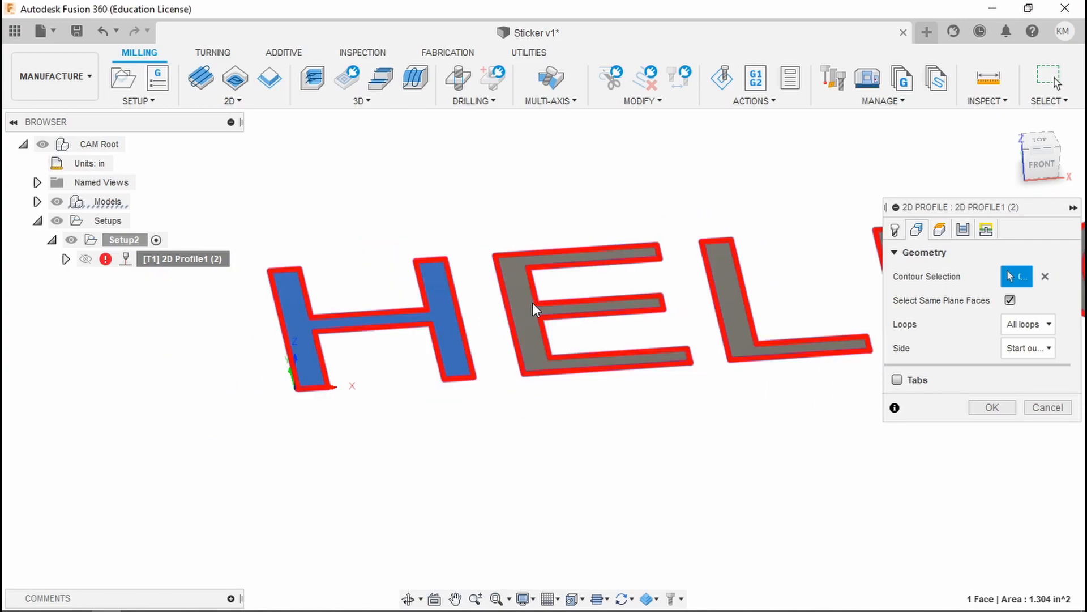
{"action": "scroll", "coordinate": [533, 302], "scroll_direction": "down", "scroll_amount": 3}
{"action": "middle_click_drag", "start_coordinate": [735, 242], "coordinate": [512, 308]}
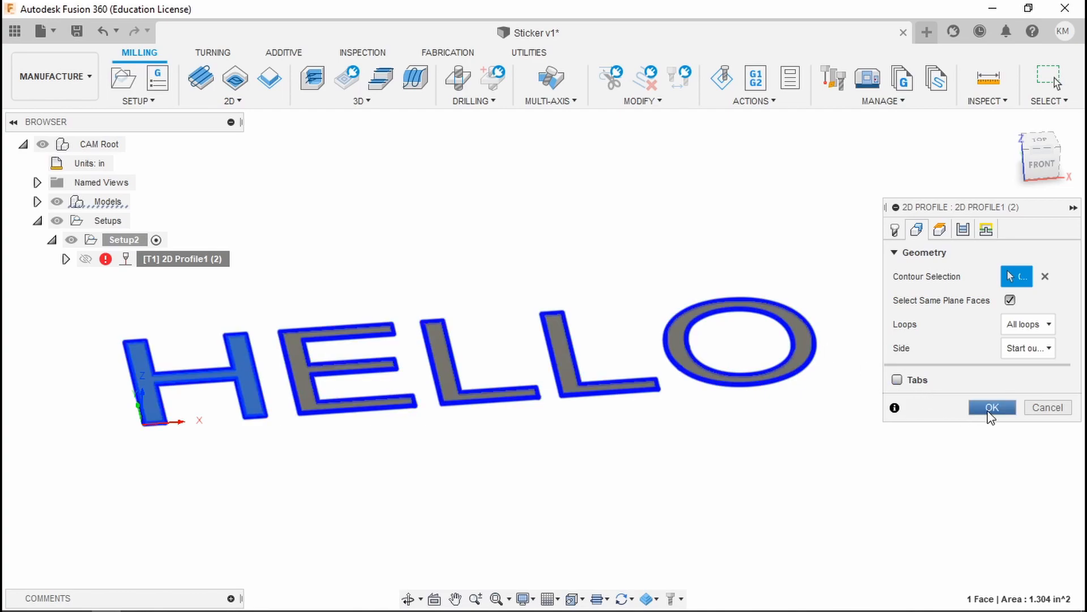
{"action": "left_click", "coordinate": [1047, 278]}
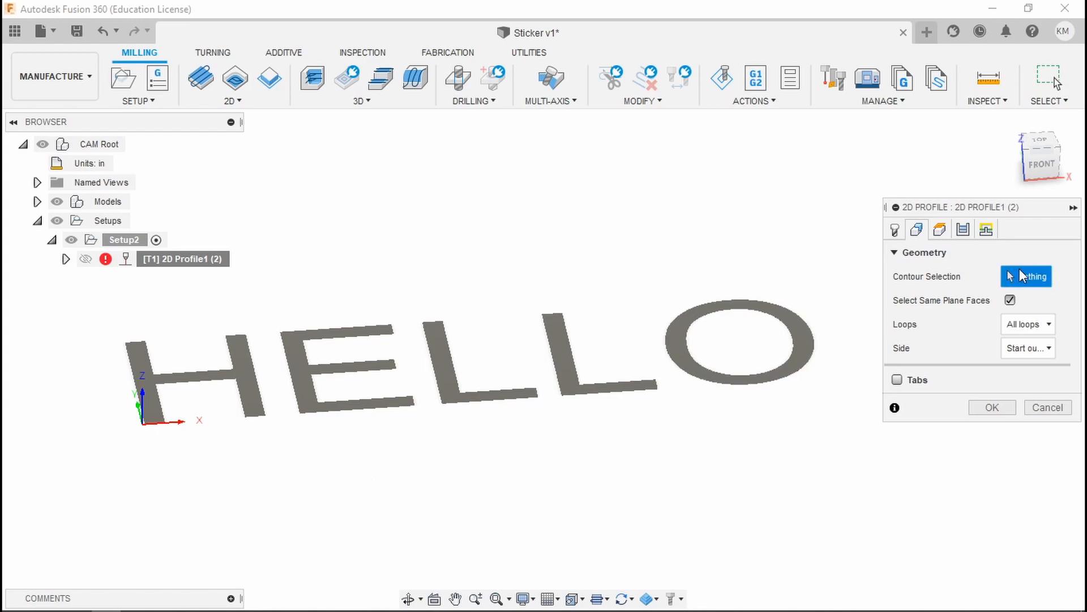
- Select the contours of the H, E, both Ls and the O individually, and accept the operation to generate its toolpath
{"action": "left_click", "coordinate": [159, 390]}
{"action": "left_click", "coordinate": [290, 363]}
{"action": "left_click", "coordinate": [453, 368]}
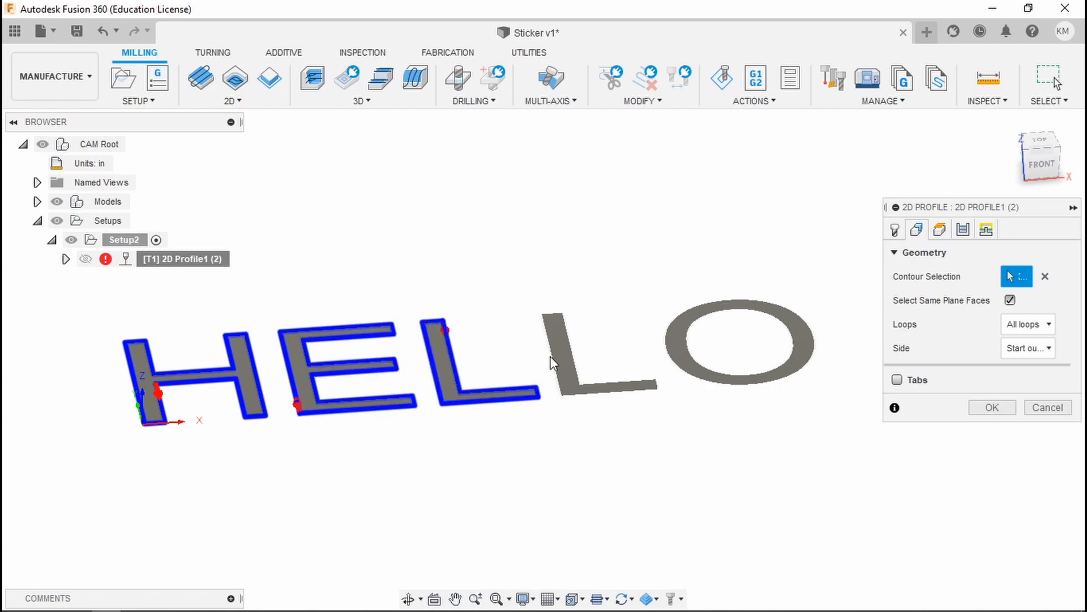
{"action": "left_click", "coordinate": [552, 348]}
{"action": "left_click", "coordinate": [669, 337]}
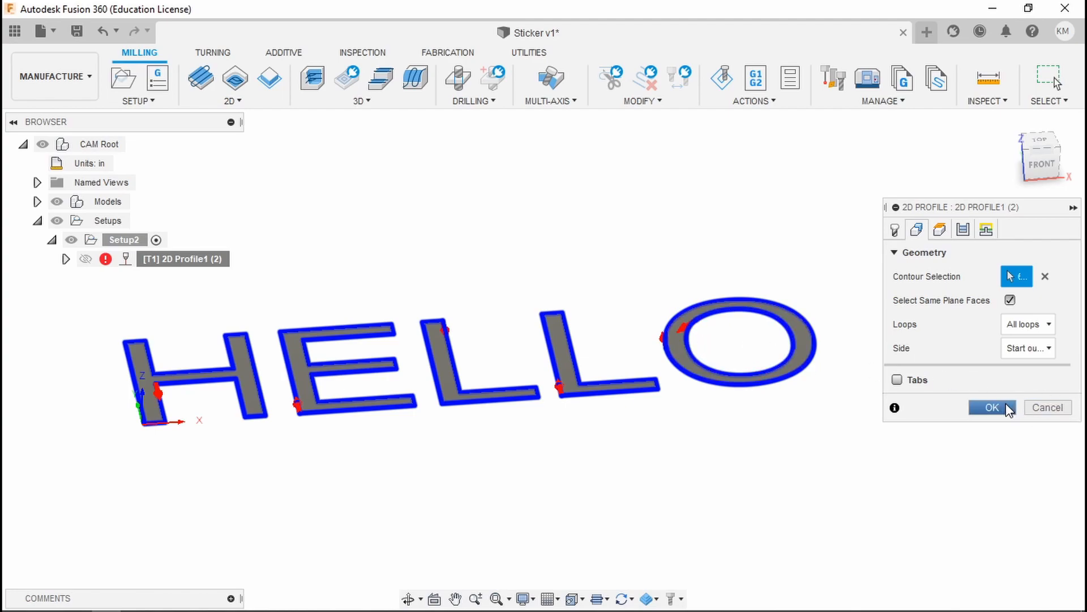
{"action": "left_click", "coordinate": [991, 408]}
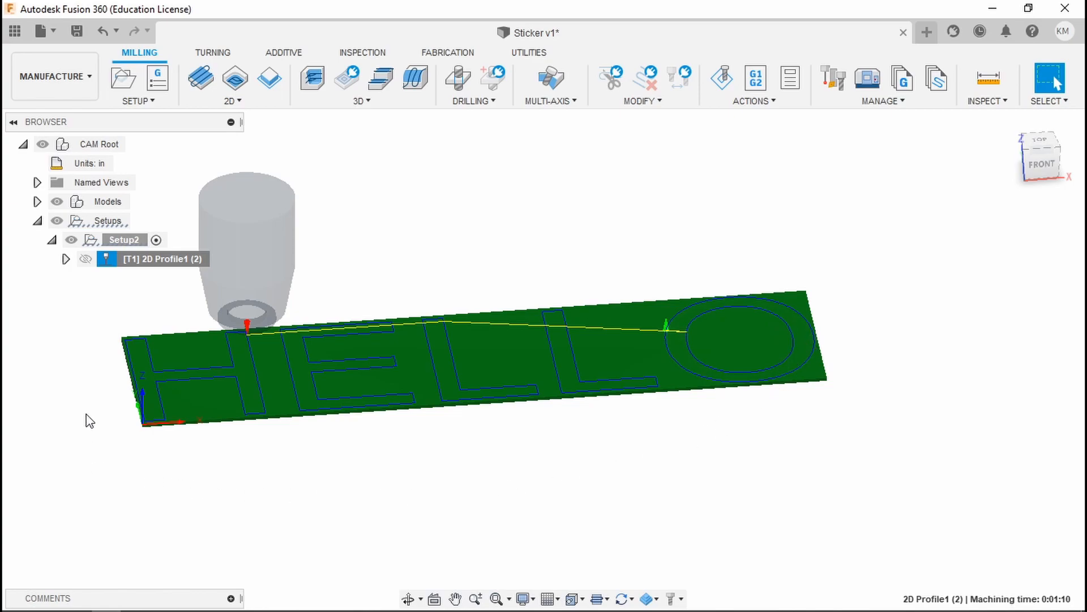
- Inspect the generated HELLO toolpath and save the Sticker design as a new version
{"action": "scroll", "coordinate": [226, 347], "scroll_direction": "up", "scroll_amount": 10}
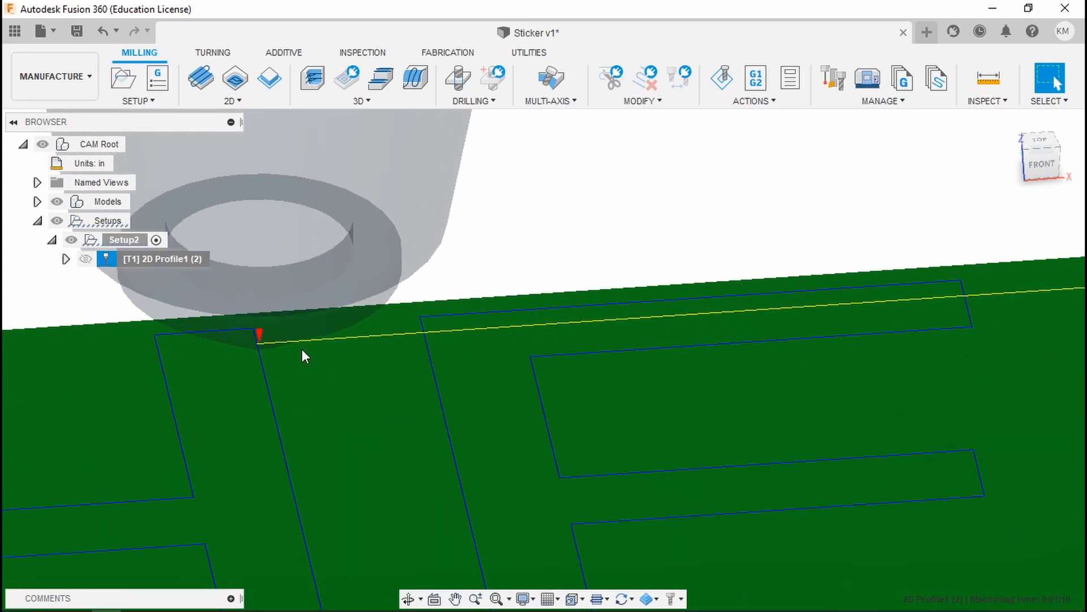
{"action": "scroll", "coordinate": [634, 352], "scroll_direction": "down", "scroll_amount": 6}
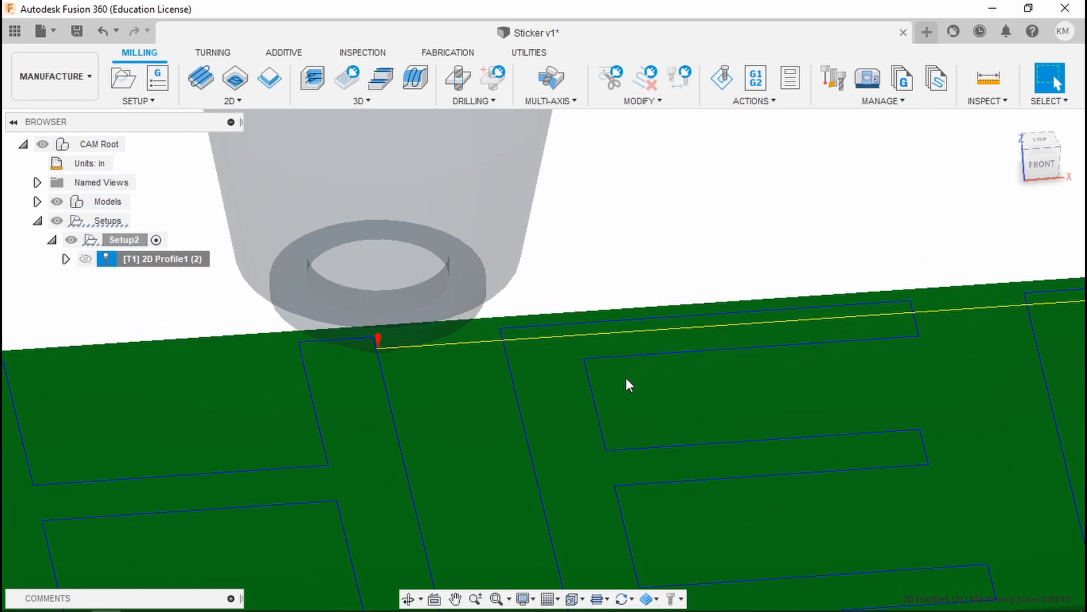
{"action": "scroll", "coordinate": [624, 363], "scroll_direction": "up", "scroll_amount": 5}
{"action": "scroll", "coordinate": [716, 294], "scroll_direction": "down", "scroll_amount": 5}
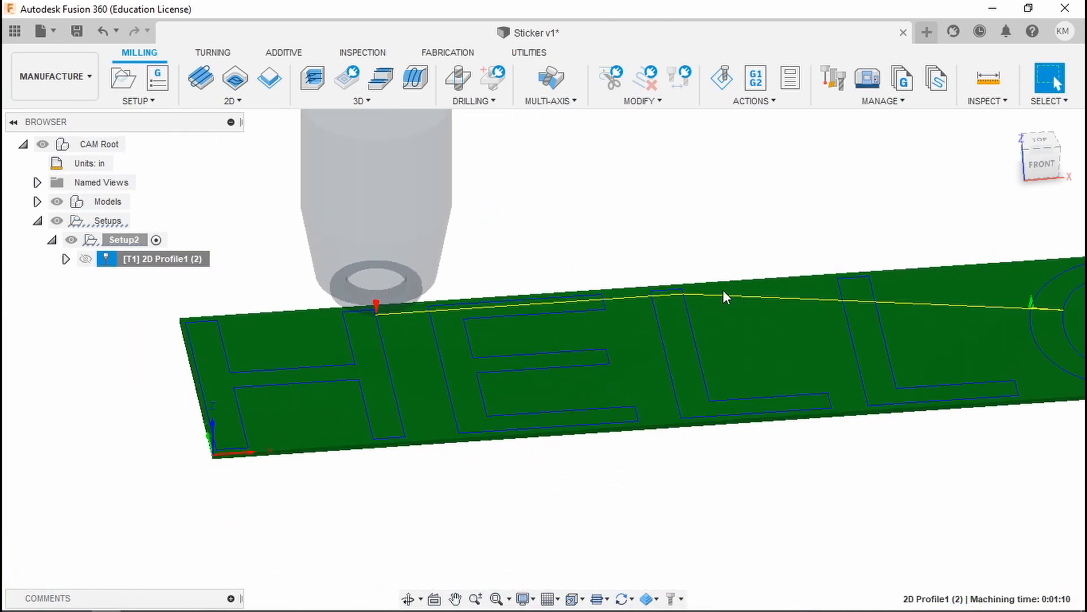
{"action": "middle_click_drag", "start_coordinate": [738, 207], "coordinate": [638, 268]}
{"action": "left_click", "coordinate": [75, 32]}
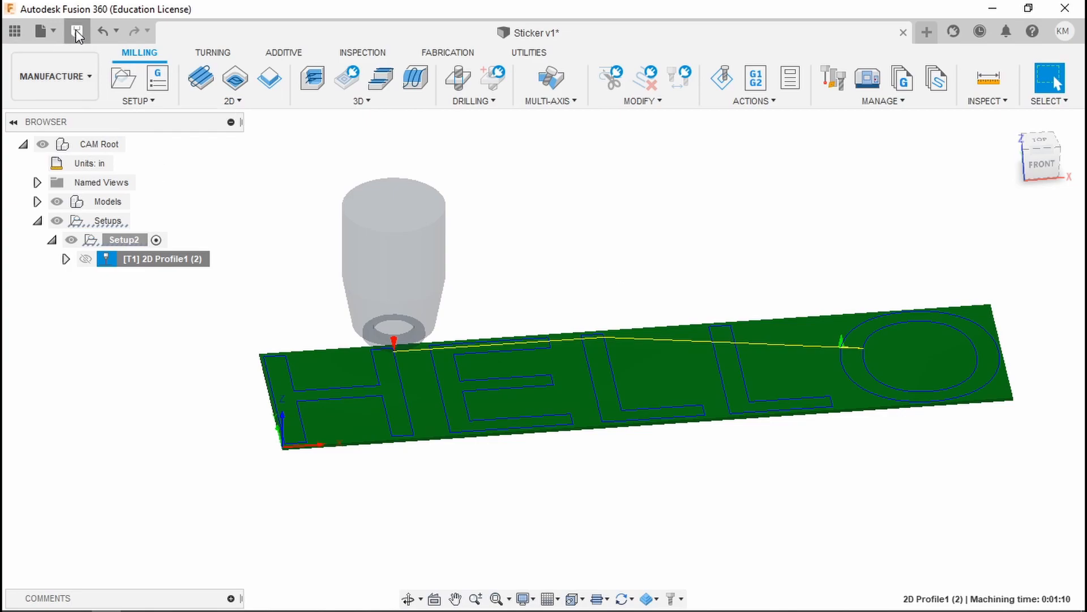
{"action": "left_click", "coordinate": [516, 351]}
- Start post-processing the 2D Profile operation and choose the AutoCAD DXF post Vynl Cutter.cps from the cloud post library
{"action": "right_click", "coordinate": [163, 259]}
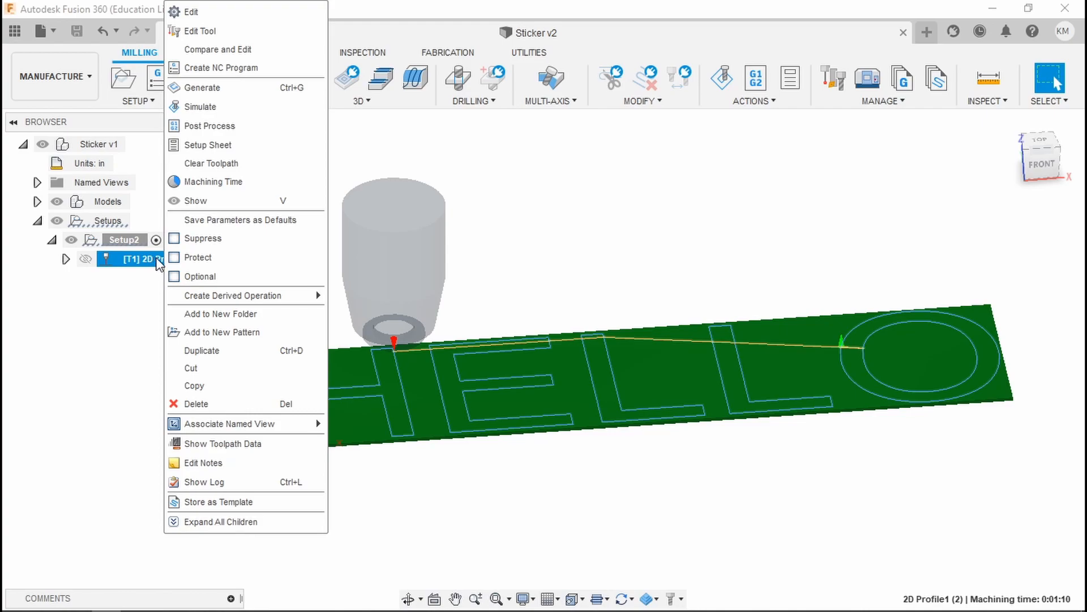
{"action": "left_click", "coordinate": [199, 127]}
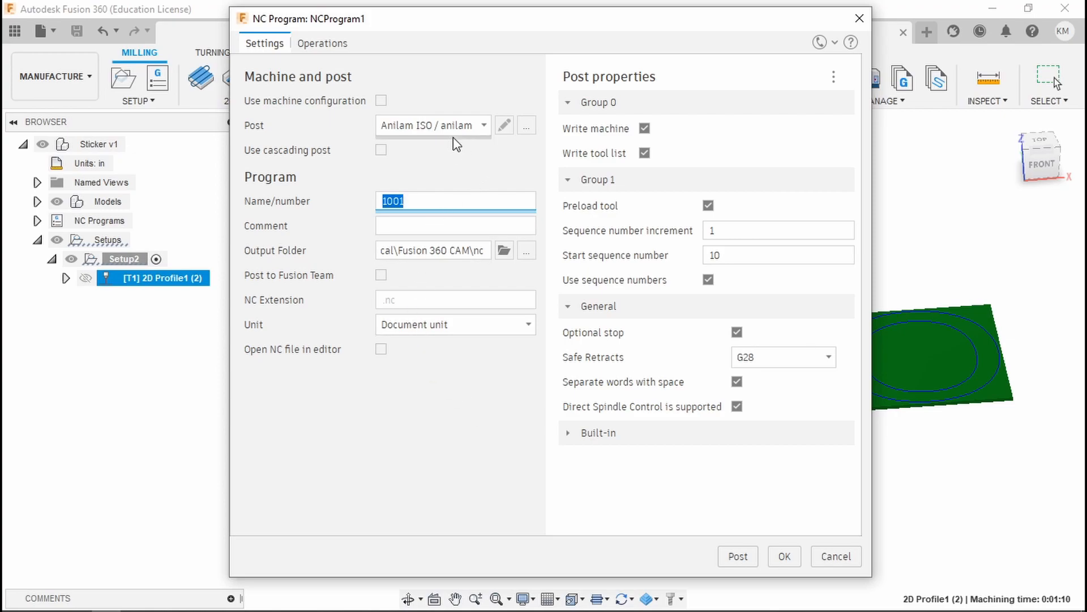
{"action": "left_click", "coordinate": [484, 125]}
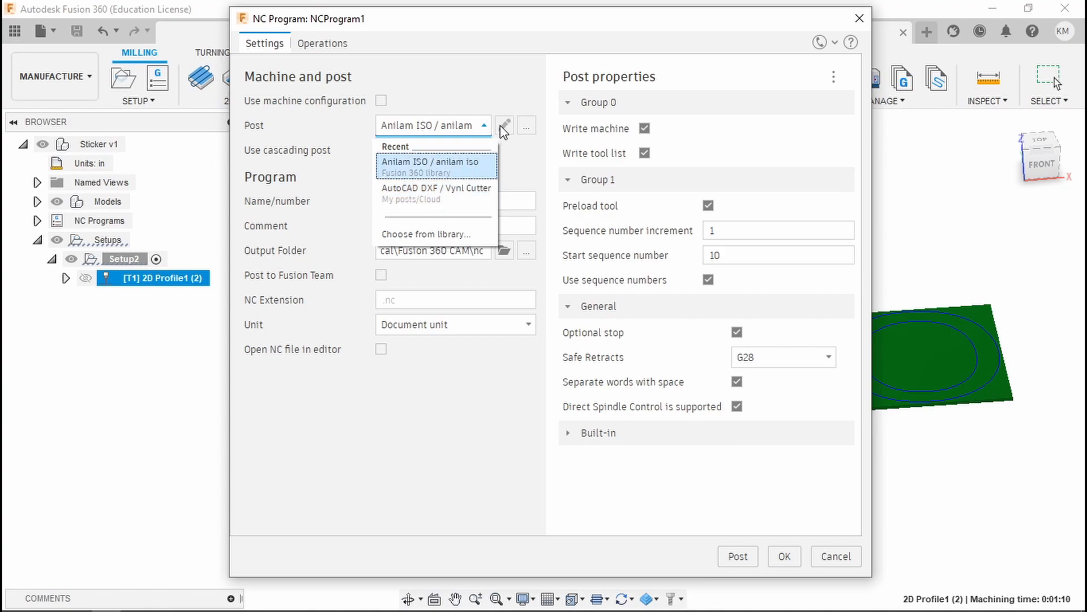
{"action": "left_click", "coordinate": [440, 233]}
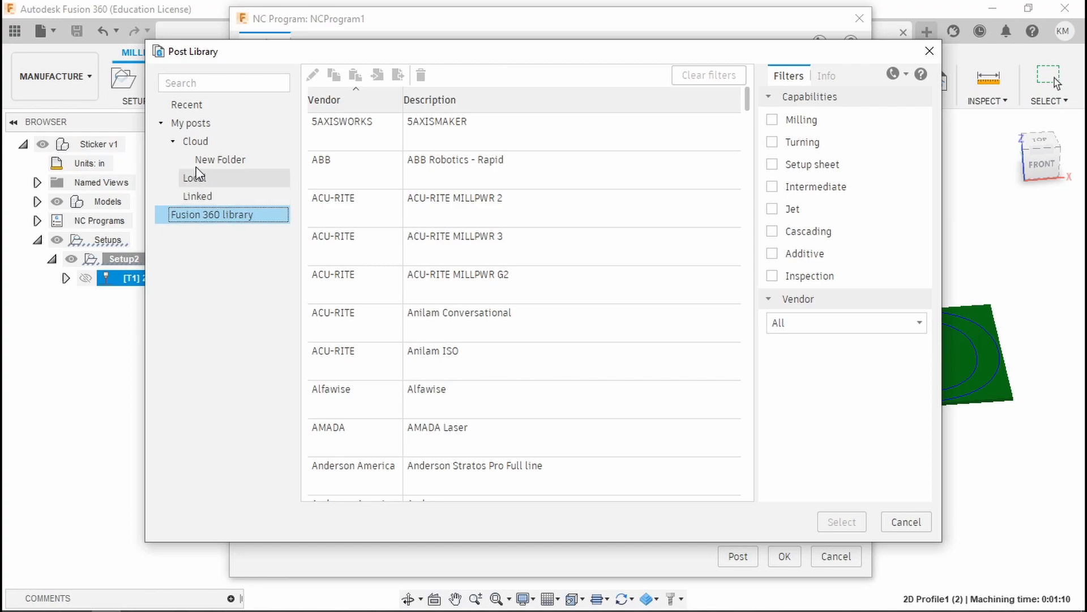
{"action": "left_click", "coordinate": [190, 142]}
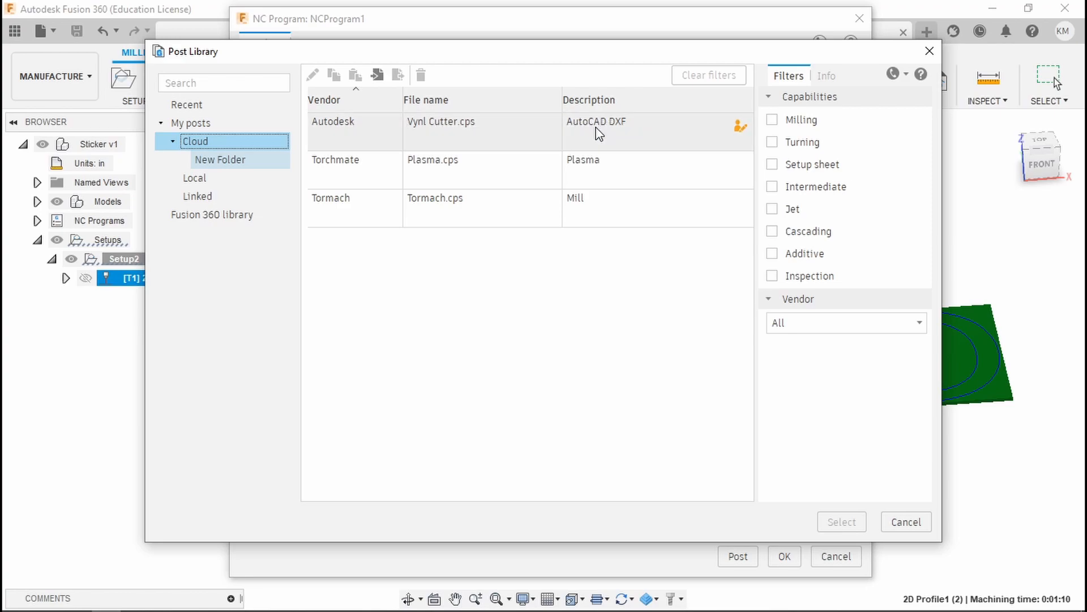
{"action": "left_click", "coordinate": [563, 138]}
{"action": "left_click", "coordinate": [420, 140]}
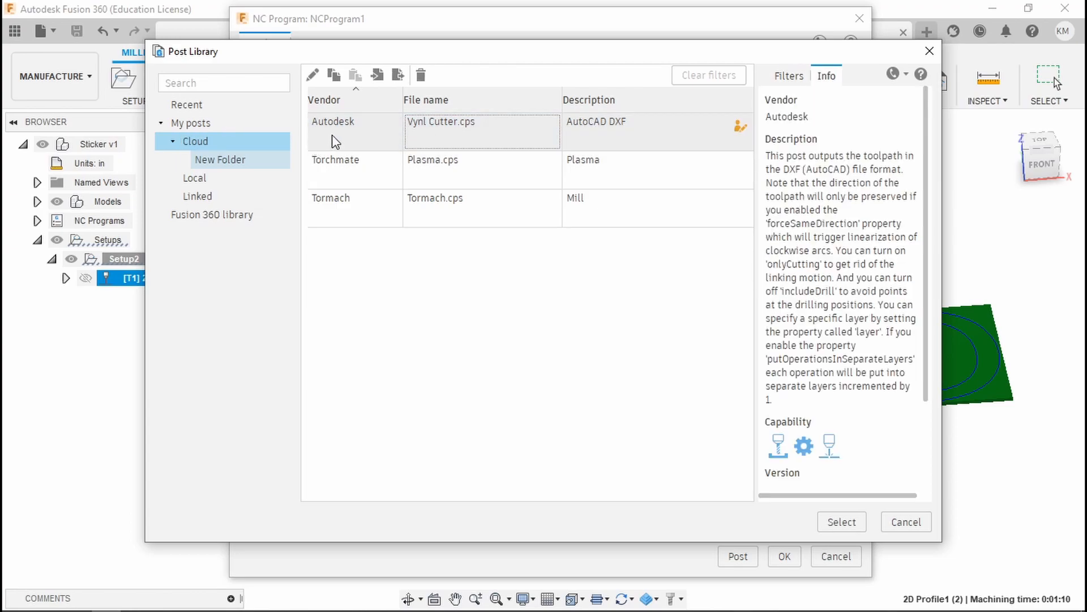
{"action": "left_click", "coordinate": [842, 522]}
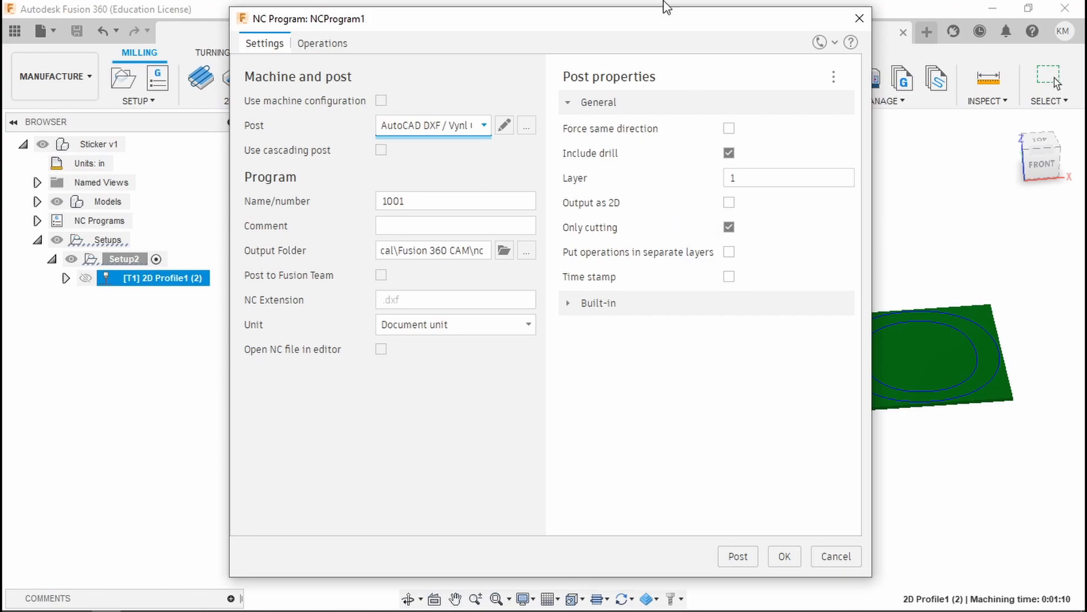
- Name the NC program with the owner's surname followed by "- Sticker"
{"action": "left_click_drag", "start_coordinate": [652, 26], "coordinate": [425, 45]}
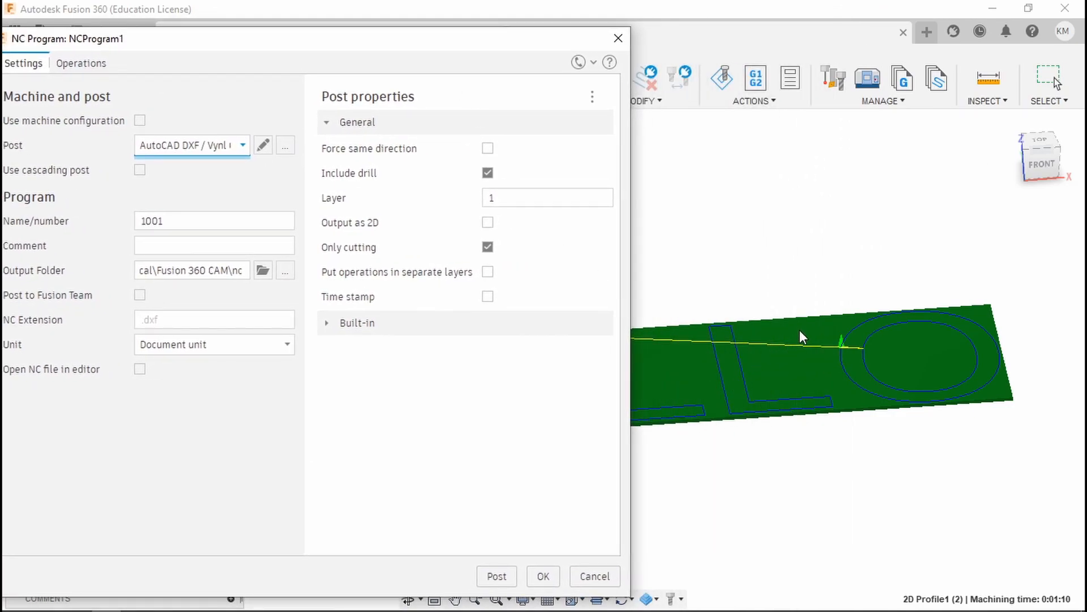
{"action": "left_click_drag", "start_coordinate": [388, 36], "coordinate": [576, 26]}
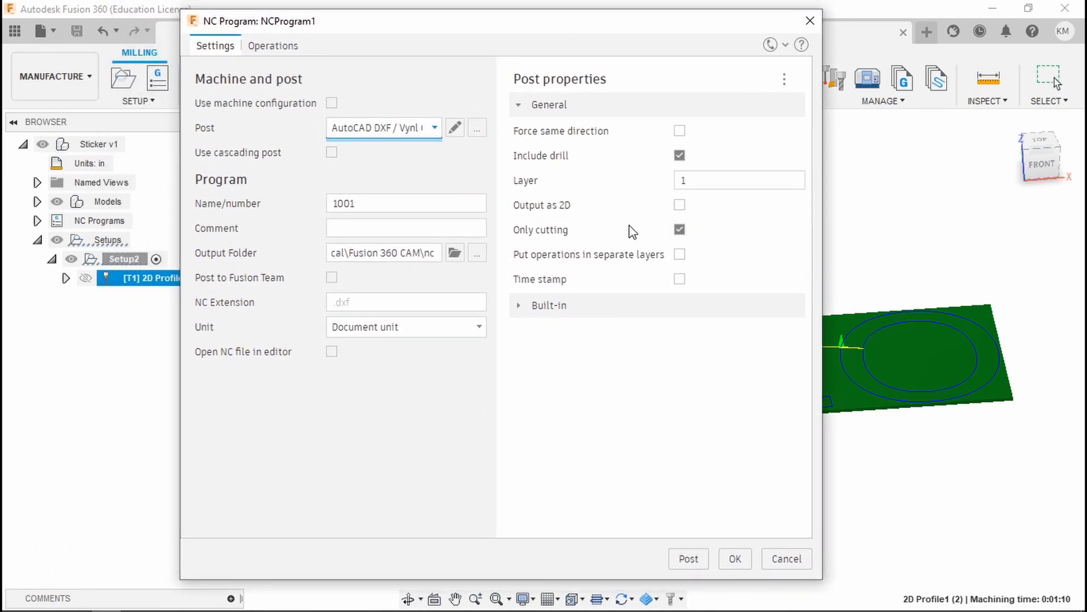
{"action": "left_click", "coordinate": [377, 197]}
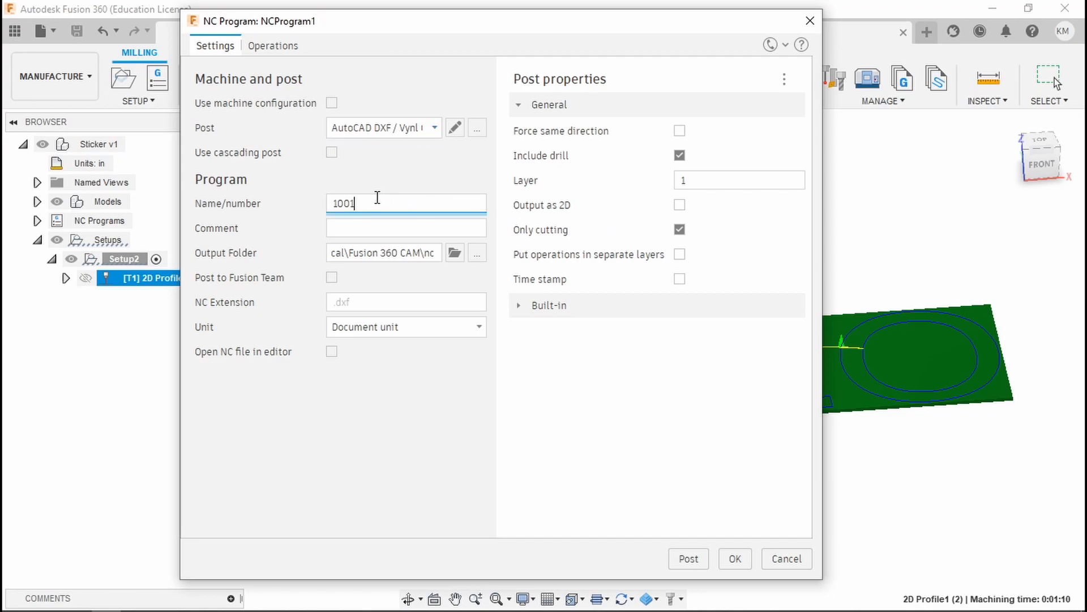
{"action": "key", "text": "BackSpace"}
{"action": "key", "text": "BackSpace"}
{"action": "key", "text": "BackSpace"}
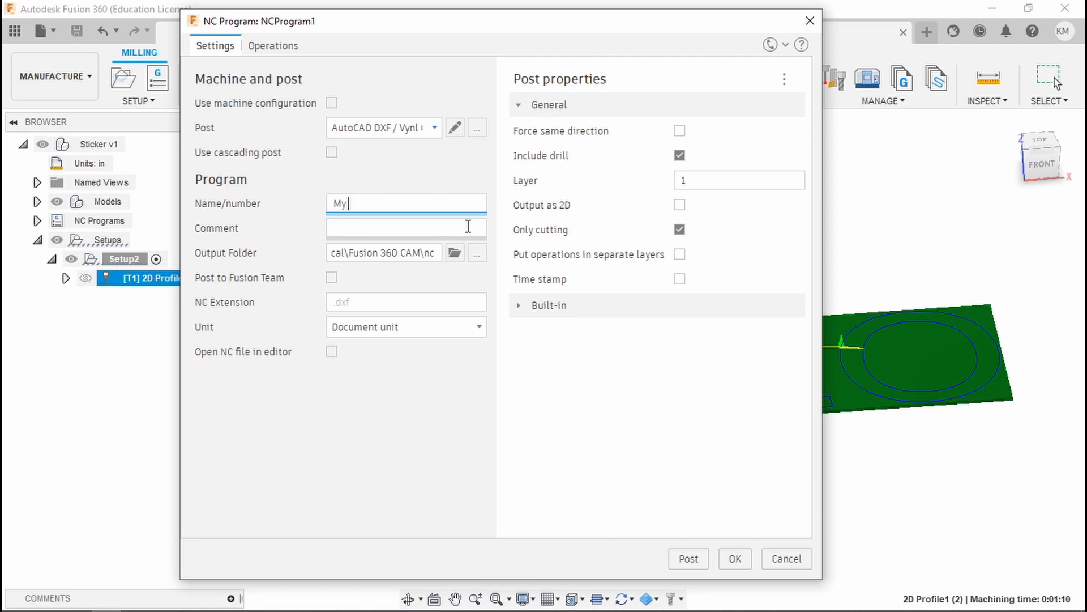
{"action": "key", "text": "BackSpace"}
{"action": "key", "text": "BackSpace"}
{"action": "type", "text": "McGhee - Sticker"}
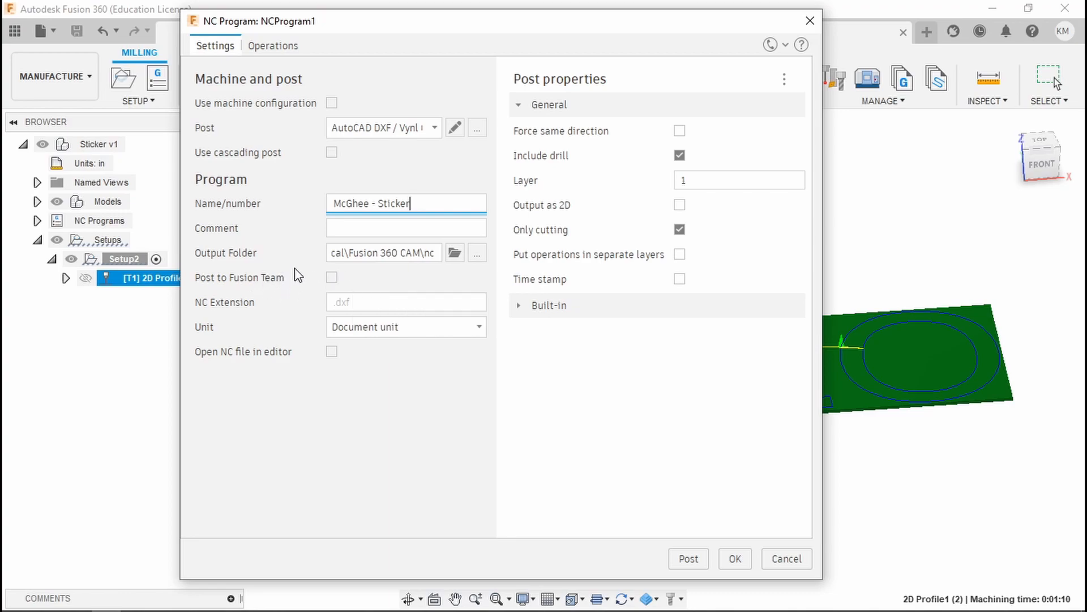
- Enable posting to Fusion Team and set its output folder to Metalwork Rotations 8 - R1 > POST FOLDER > STICKERS
{"action": "left_click", "coordinate": [332, 278]}
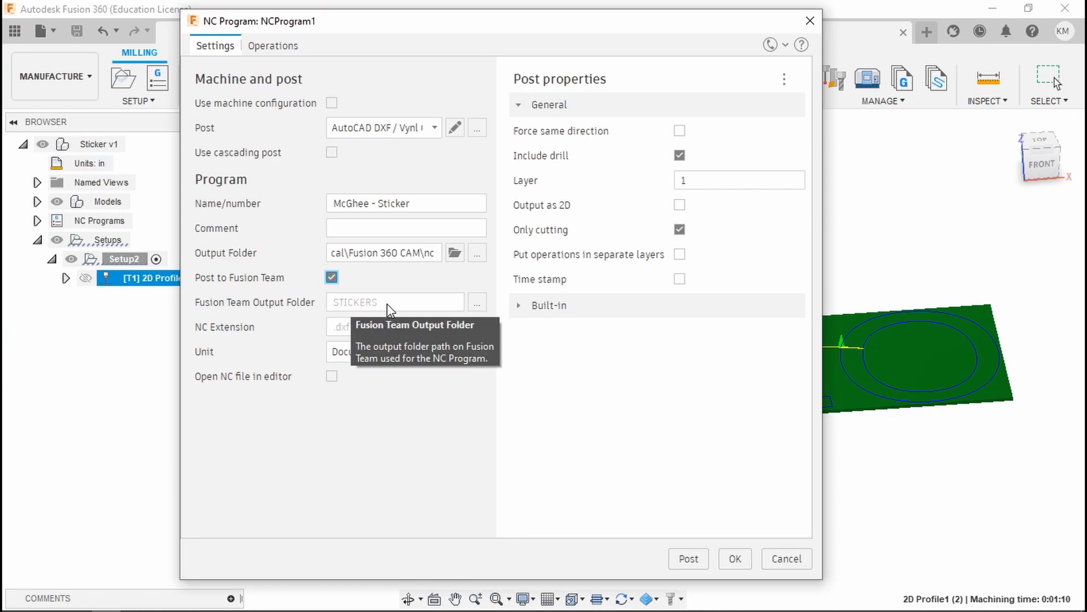
{"action": "left_click", "coordinate": [478, 305]}
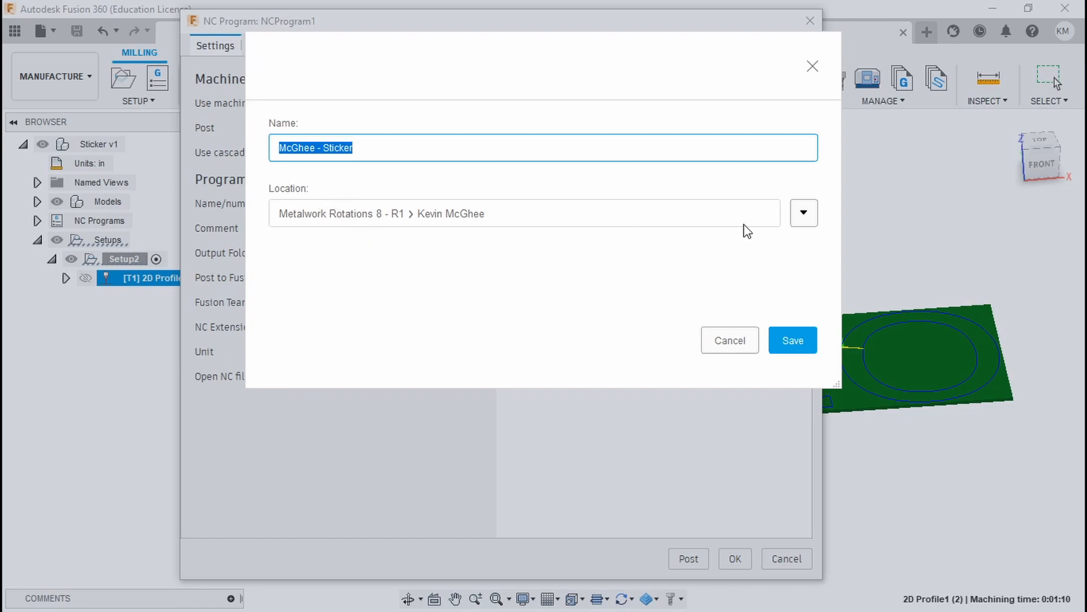
{"action": "left_click", "coordinate": [806, 214]}
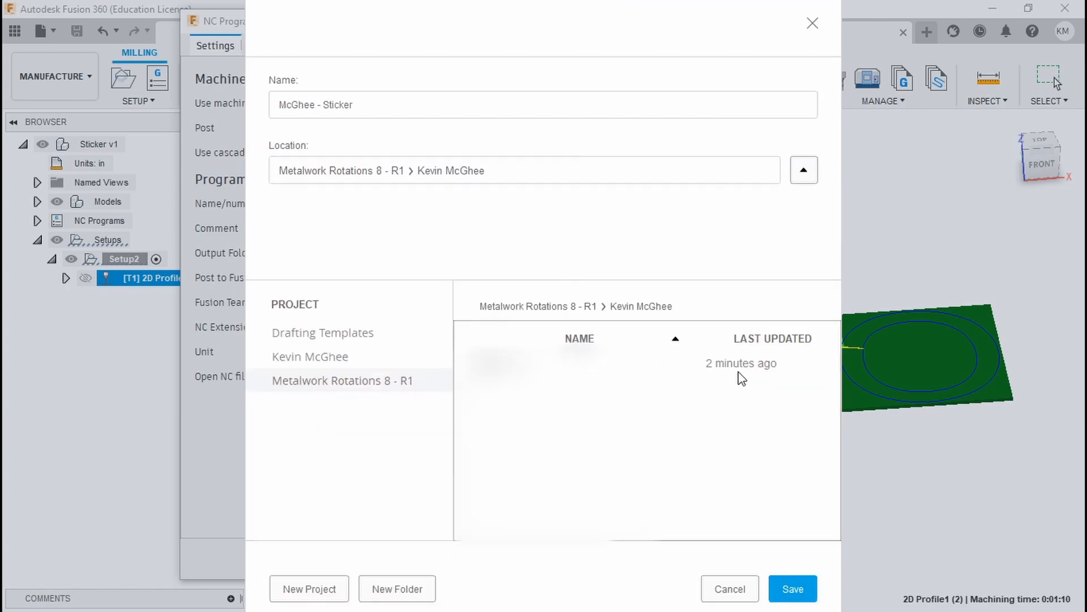
{"action": "left_click", "coordinate": [567, 305]}
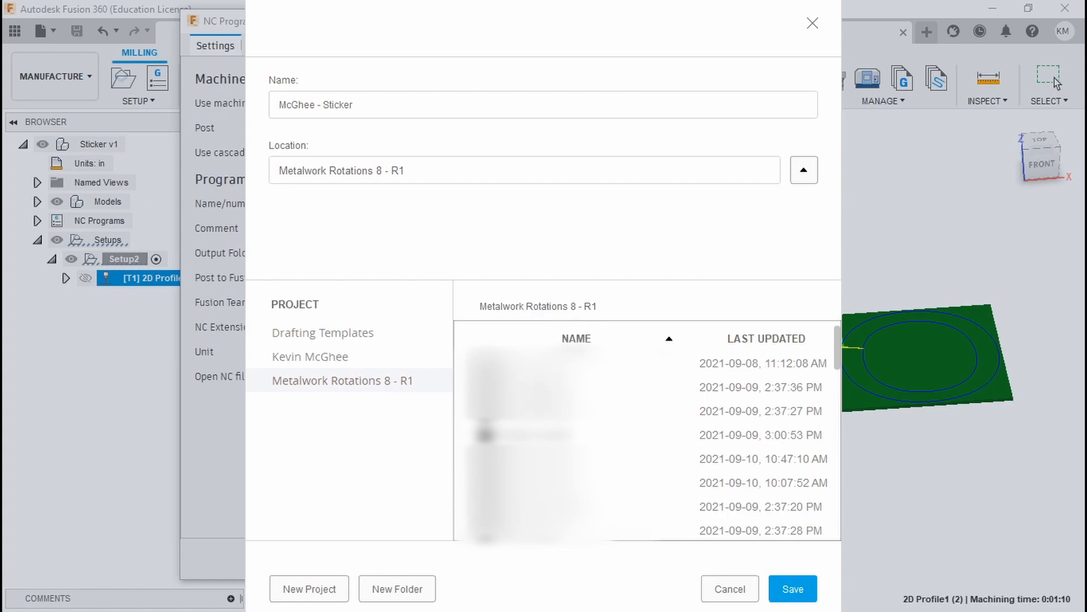
{"action": "scroll", "coordinate": [646, 430], "scroll_direction": "down", "scroll_amount": 5}
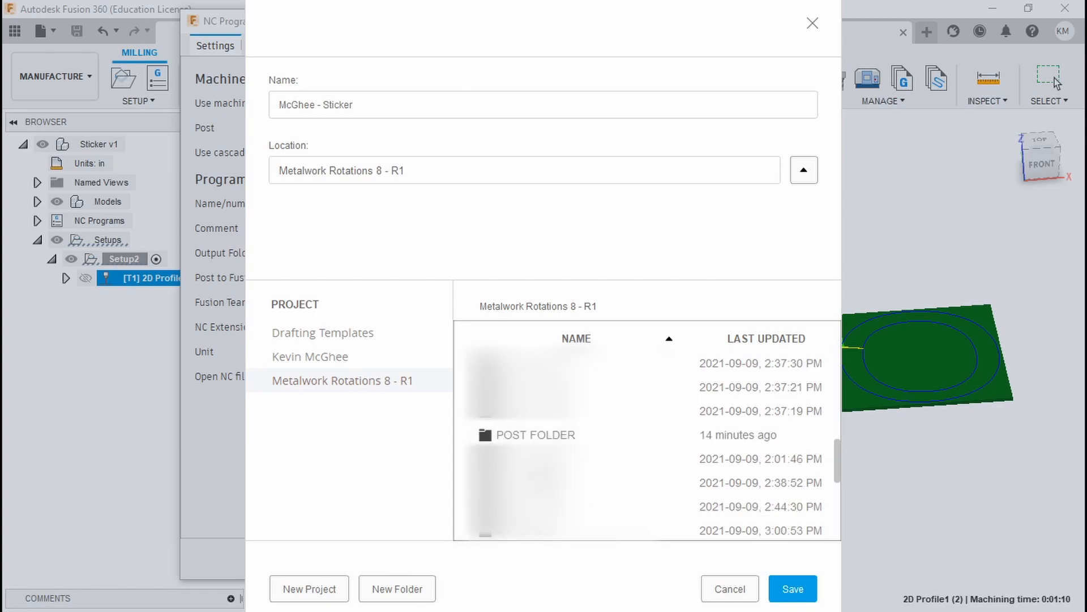
{"action": "double_click", "coordinate": [529, 437]}
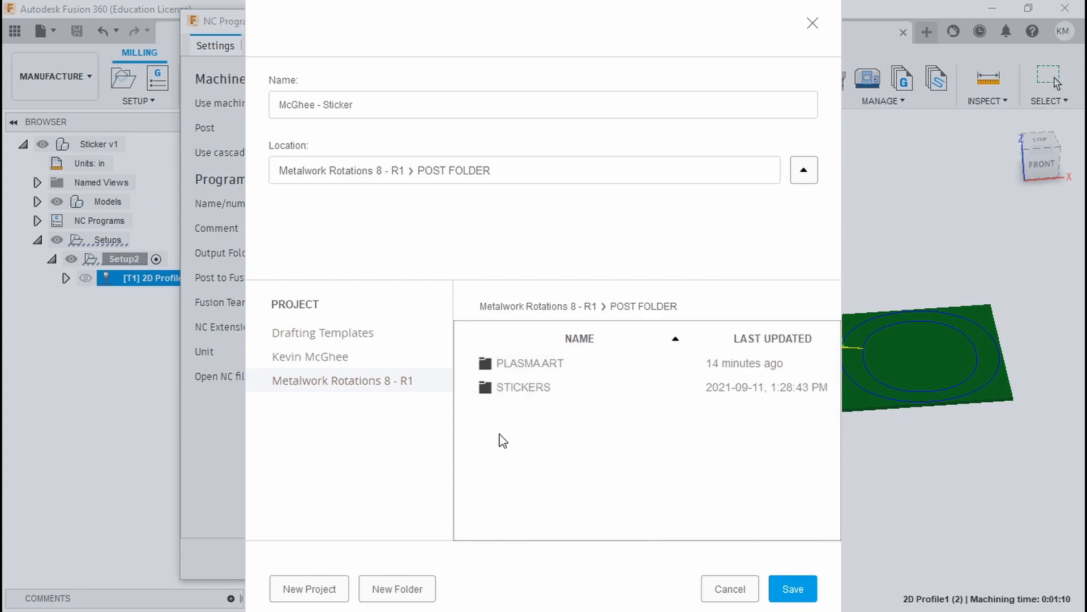
{"action": "left_click", "coordinate": [525, 391]}
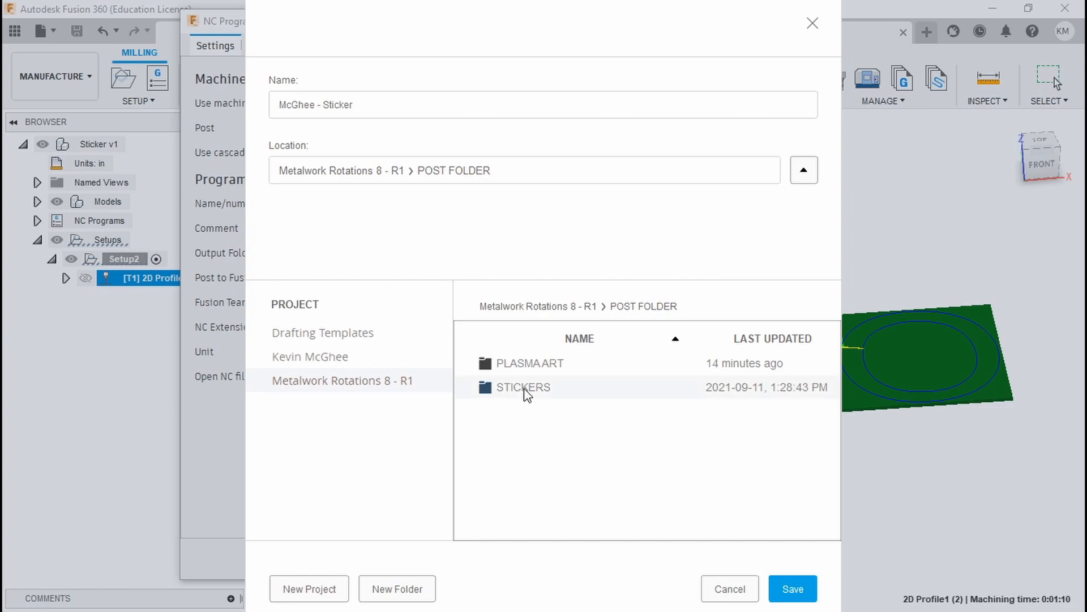
{"action": "double_click", "coordinate": [527, 391]}
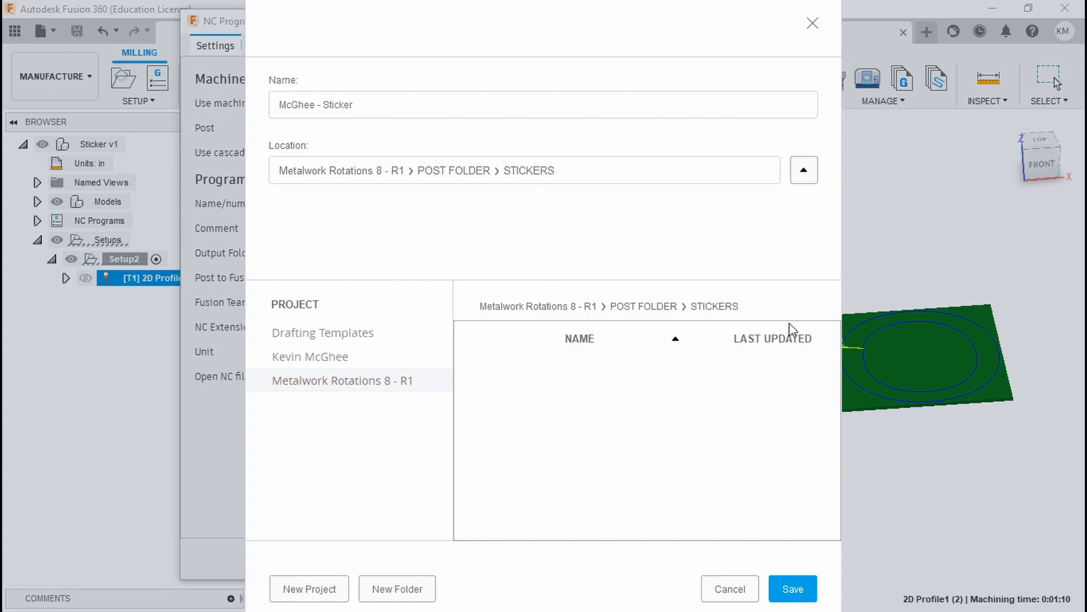
{"action": "left_click", "coordinate": [793, 588]}
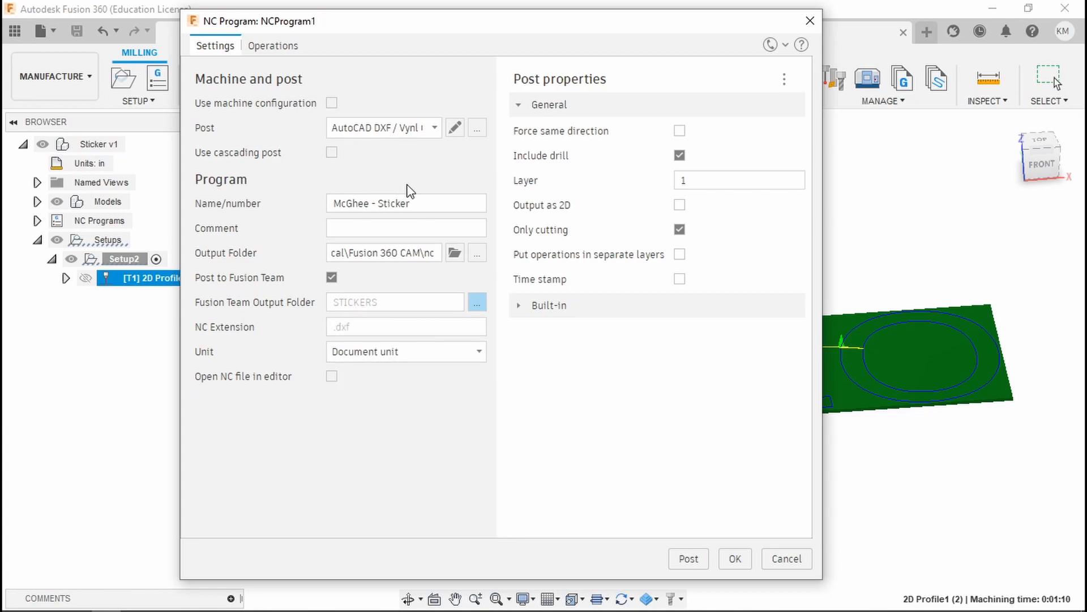
- Post the NC program and check the uploaded sticker DXF from the job status in the Fusion Team web viewer
{"action": "left_click", "coordinate": [689, 559]}
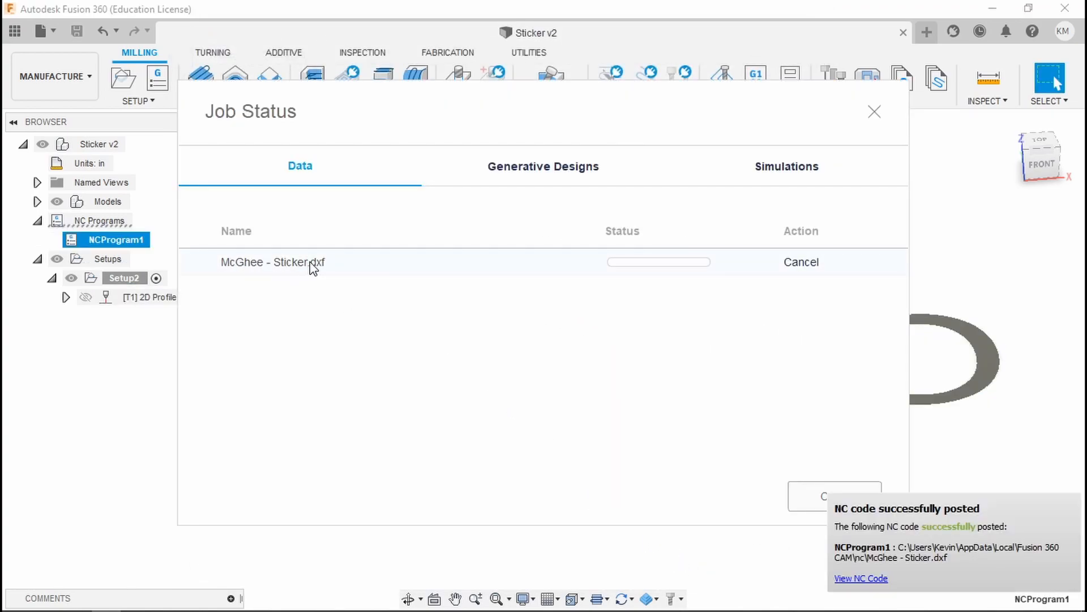
{"action": "left_click", "coordinate": [630, 270]}
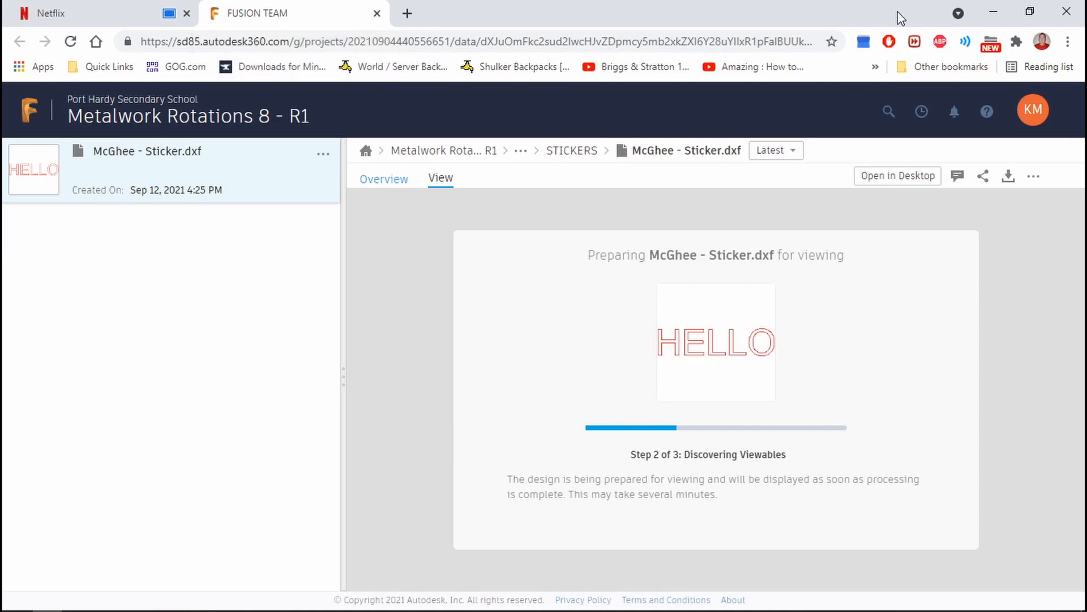
{"action": "left_click", "coordinate": [1066, 11]}
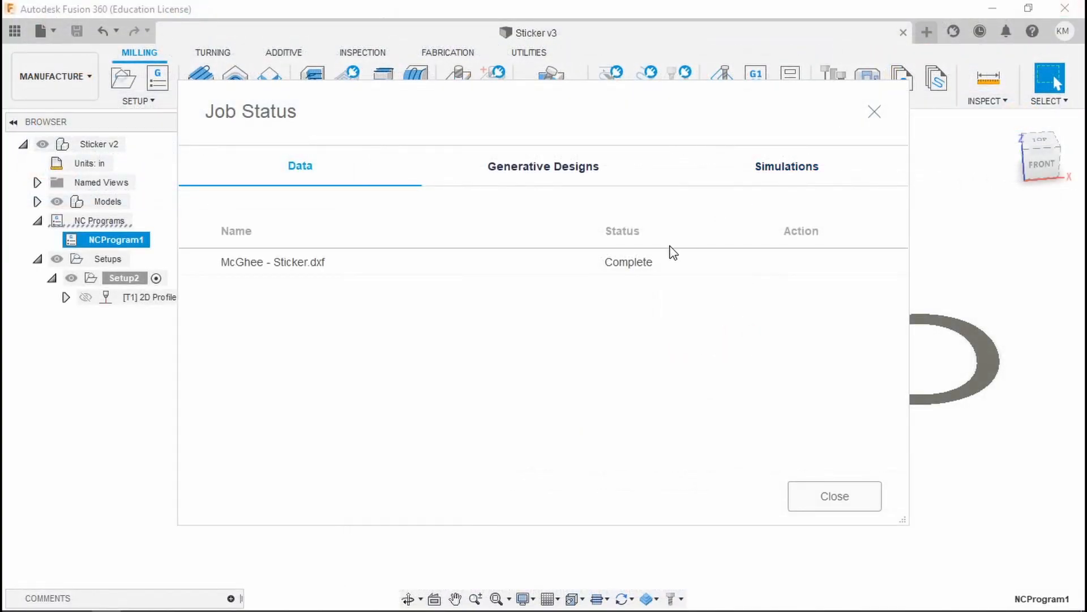
{"action": "left_click", "coordinate": [833, 496]}
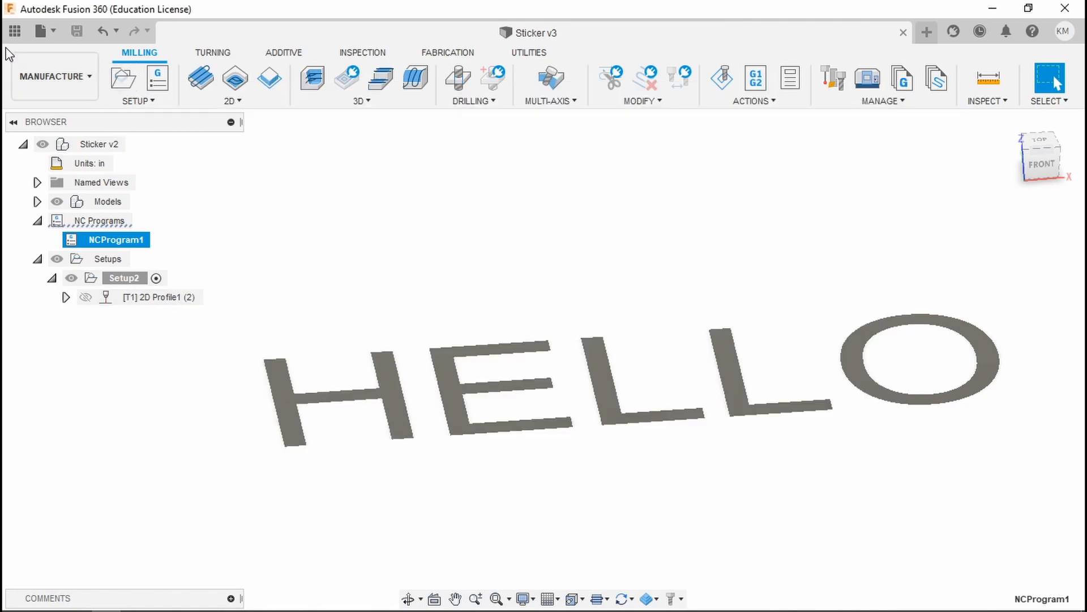
- Browse the project's POST FOLDER to the STICKERS folder and check for the posted sticker DXF
{"action": "left_click", "coordinate": [15, 30]}
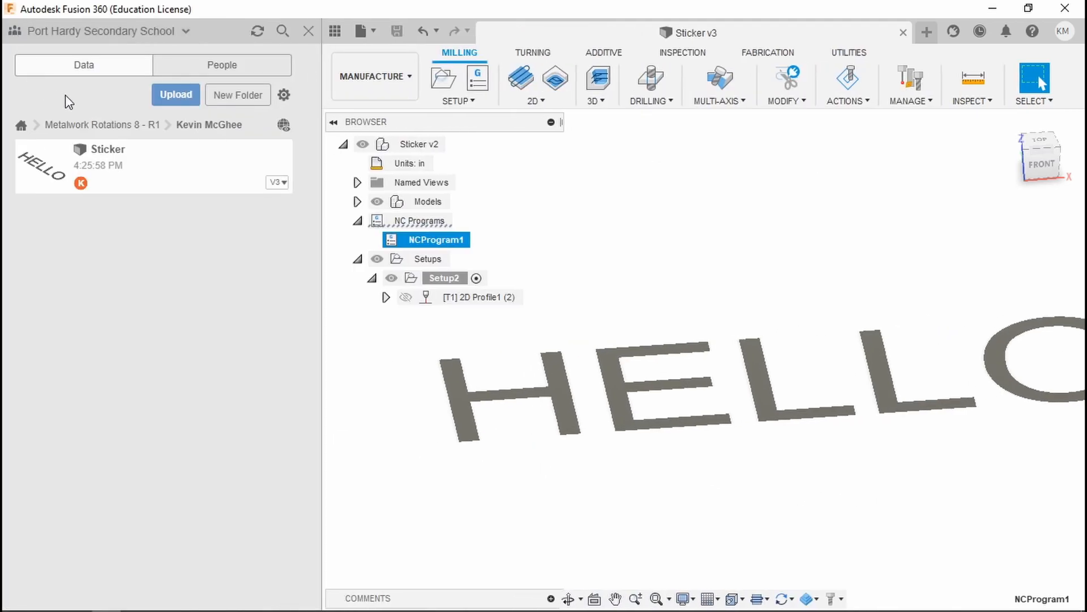
{"action": "left_click", "coordinate": [88, 123]}
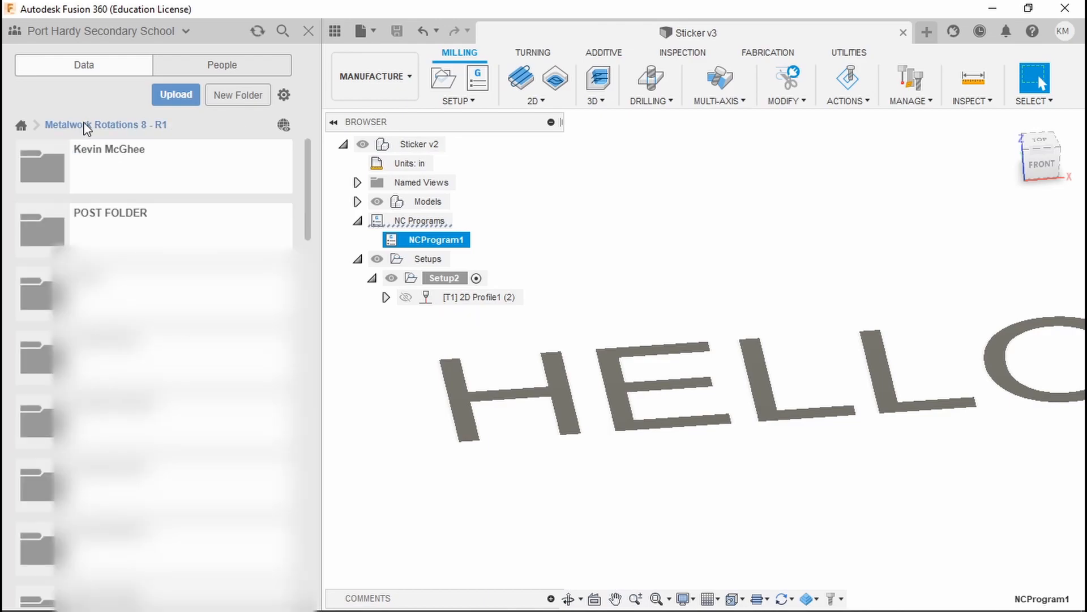
{"action": "left_click", "coordinate": [112, 232]}
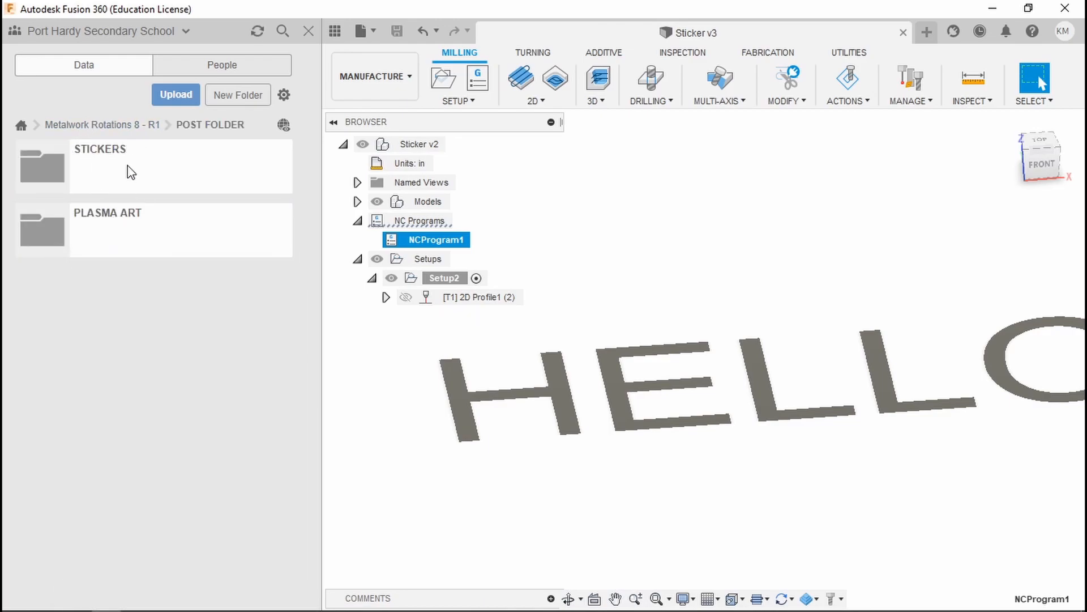
{"action": "left_click", "coordinate": [130, 171]}
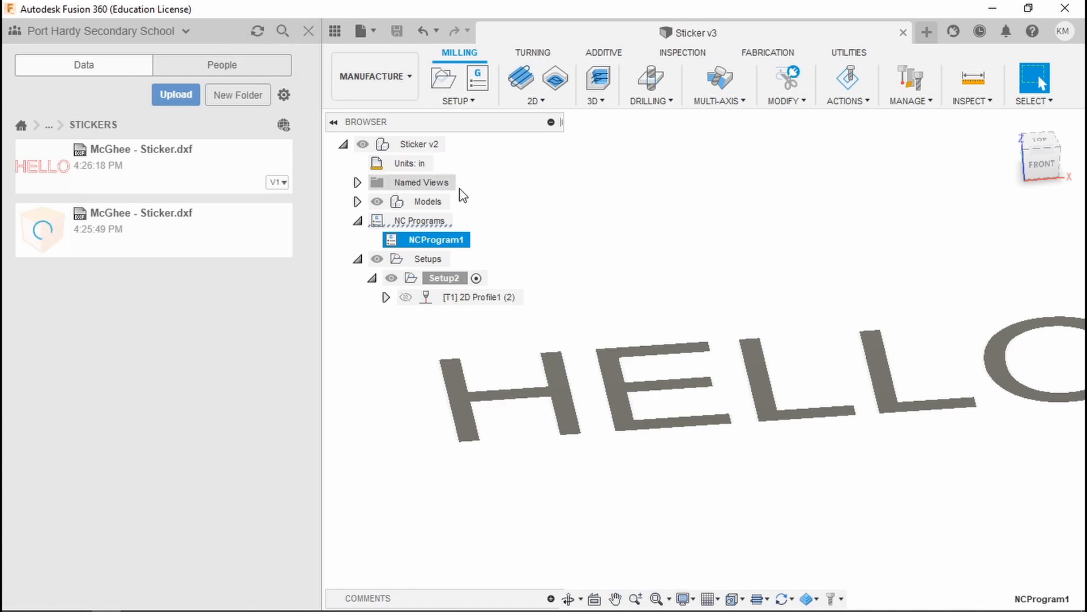
{"action": "middle_click_drag", "start_coordinate": [692, 258], "coordinate": [605, 243]}
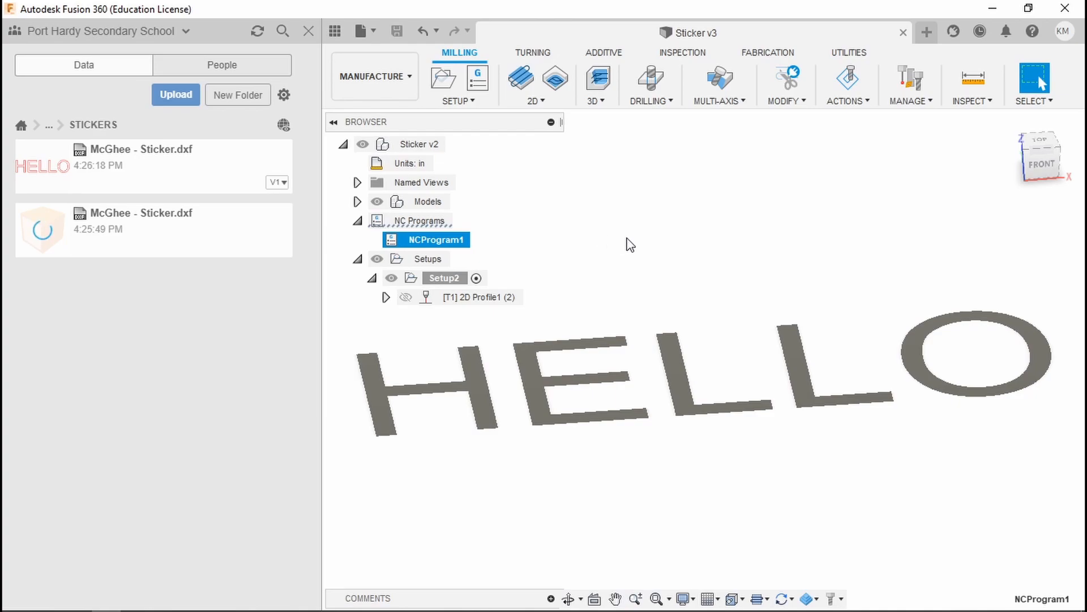